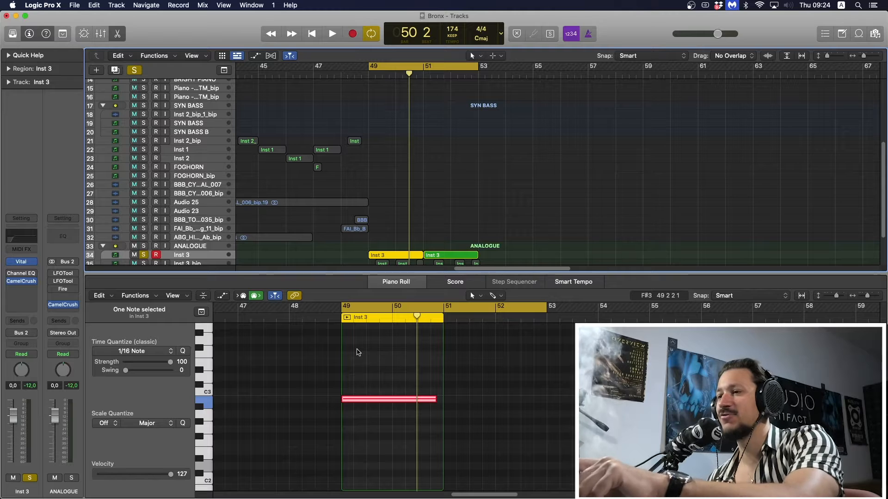
# Select the Inst 3 region at bar 51, close the Piano Roll and open the track's Vital synthesizer
pyautogui.click(452, 258)
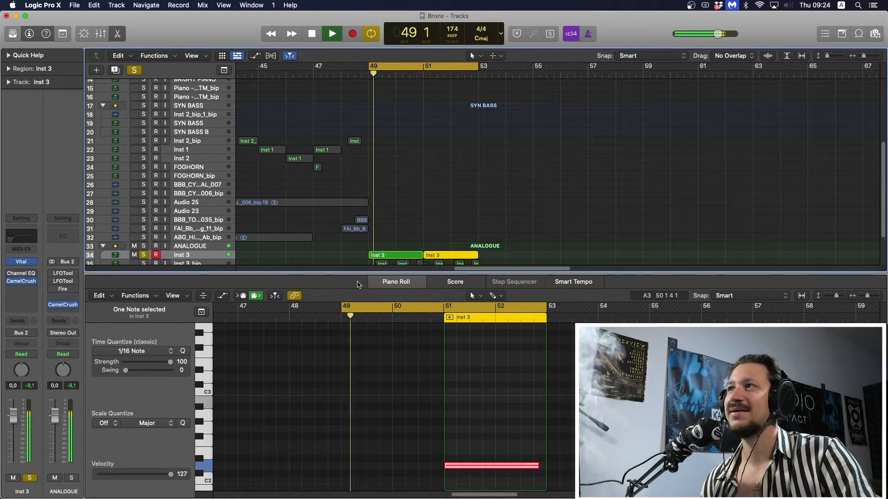
pyautogui.click(395, 281)
pyautogui.click(22, 263)
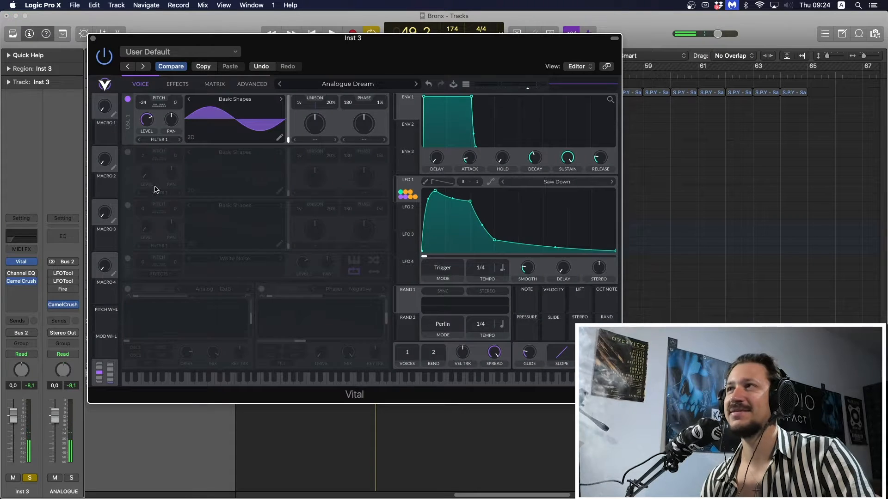
pyautogui.moveTo(286, 51); pyautogui.dragTo(271, 58)
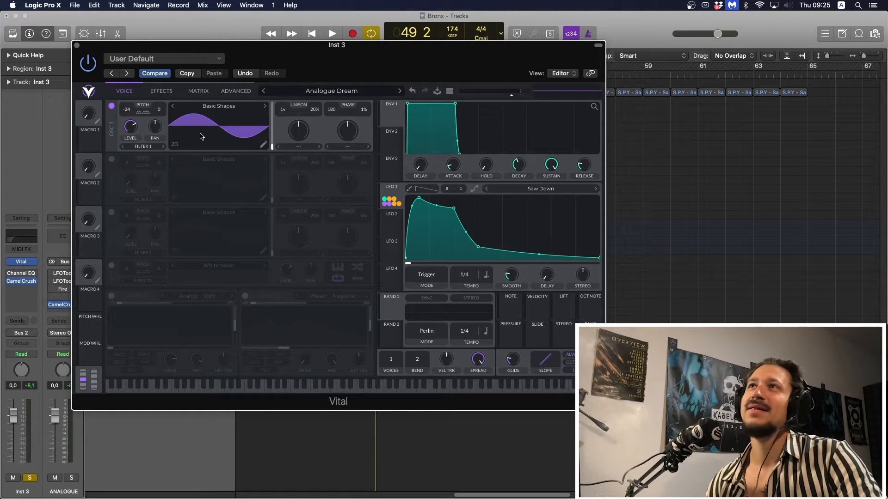
# Audition the loop with oscillator 1 alone and set its phase randomization to 0%
pyautogui.press('space')
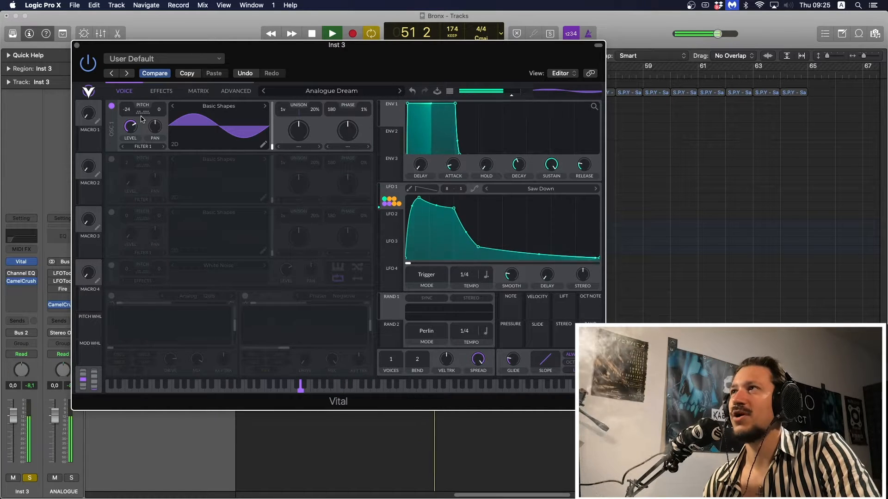
pyautogui.press('space')
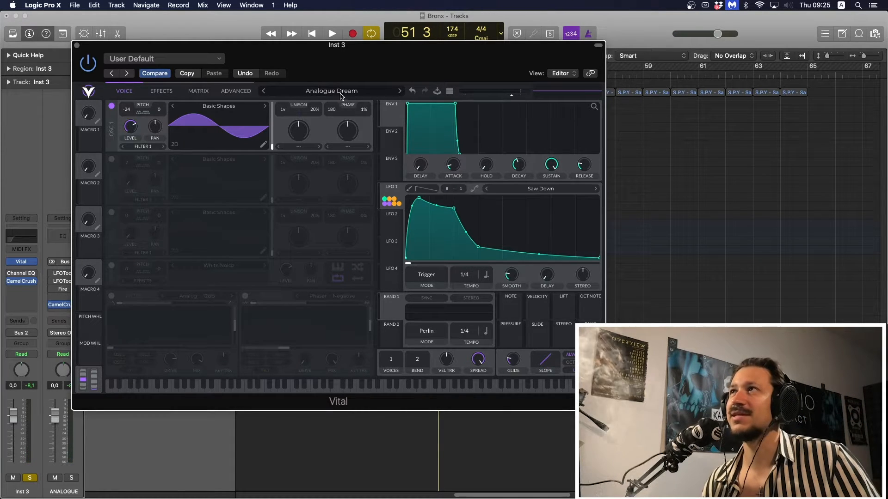
pyautogui.moveTo(369, 111); pyautogui.dragTo(367, 144)
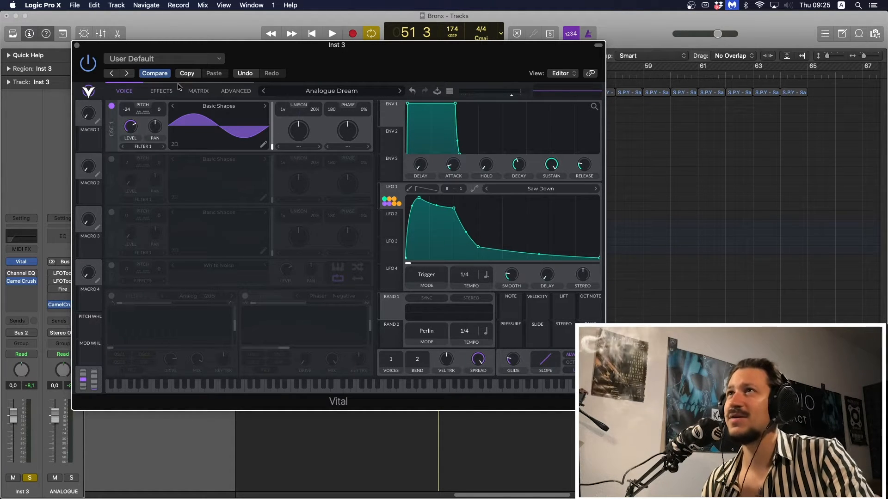
# Turn on oscillator 2 and audition the loop with LFO 1 modulating its level
pyautogui.click(112, 160)
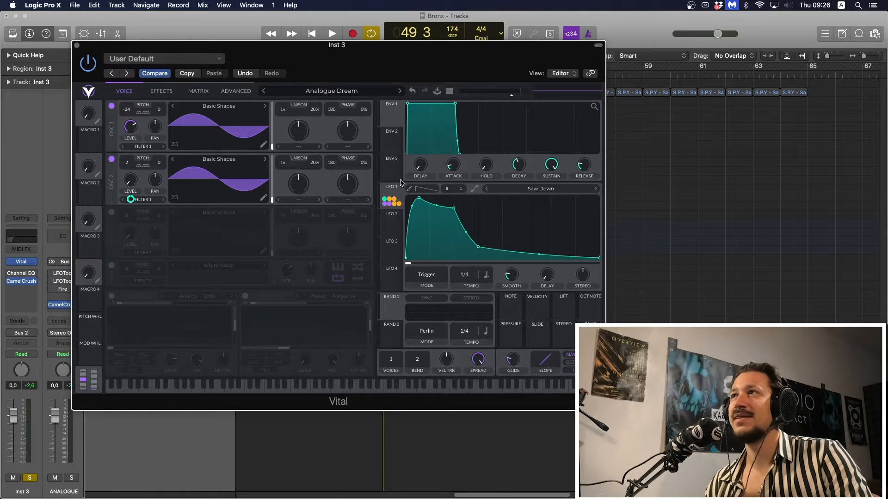
pyautogui.moveTo(402, 203); pyautogui.dragTo(130, 203)
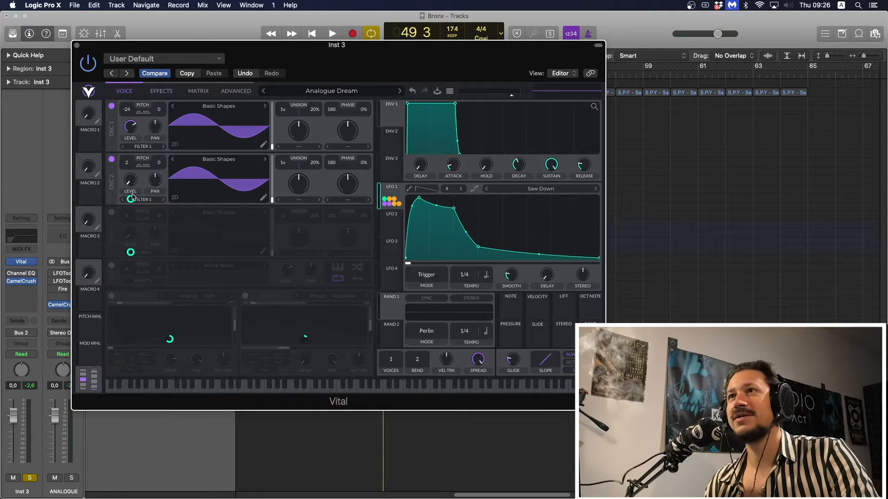
pyautogui.press('space')
pyautogui.press('space')
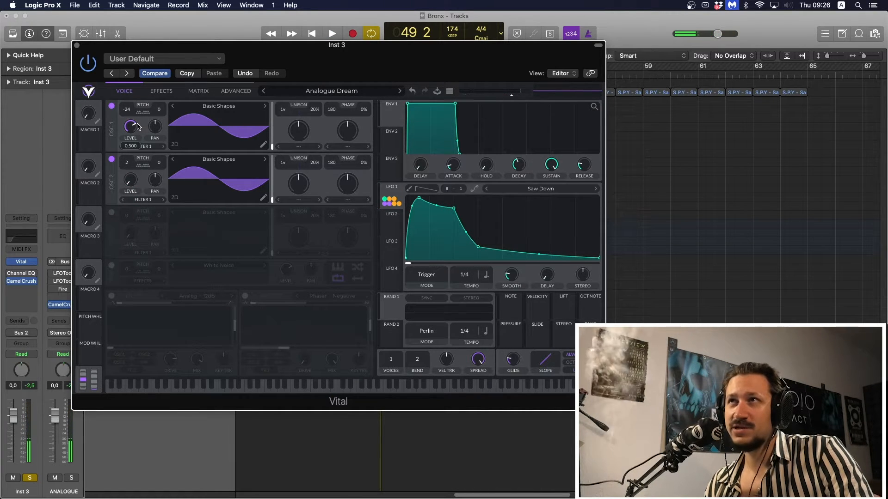
pyautogui.moveTo(133, 199)
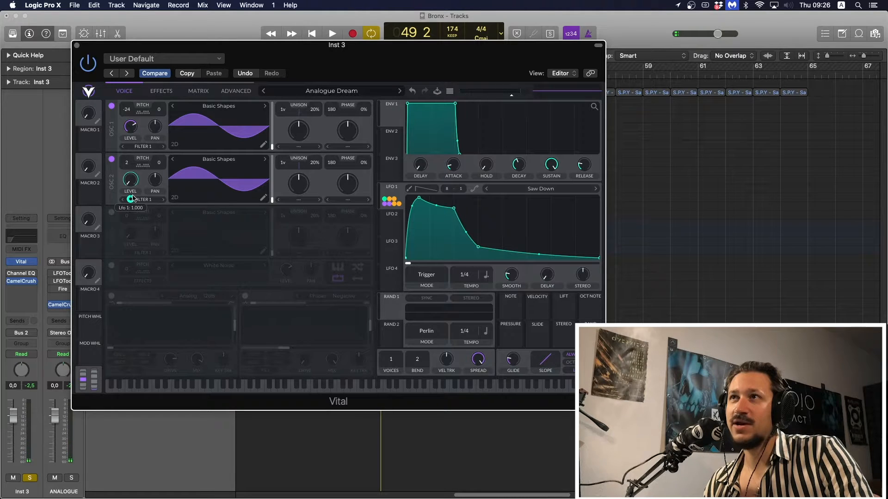
pyautogui.press('space')
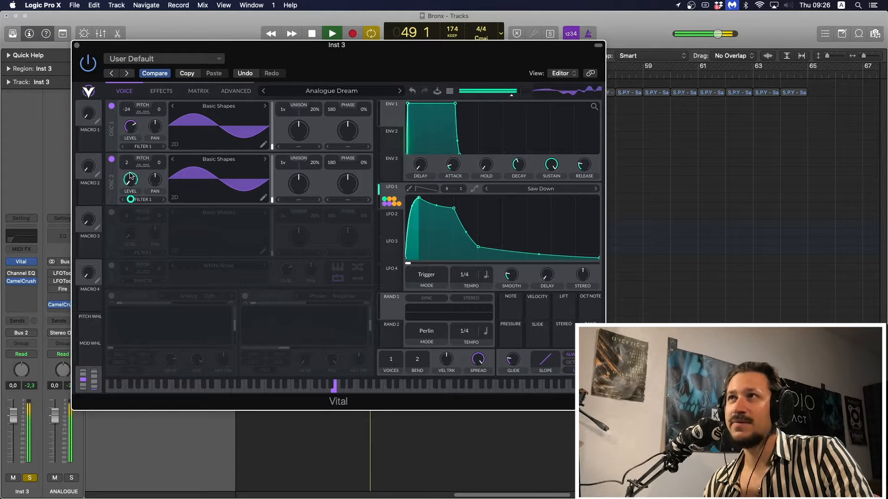
pyautogui.press('space')
# Turn on oscillator 3 and audition the three oscillators together, with LFO 1 modulating the new oscillator's level
pyautogui.click(112, 212)
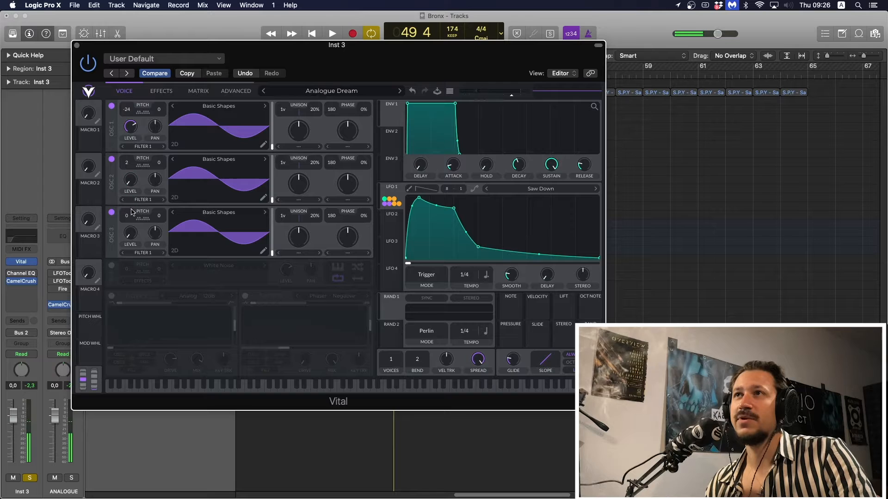
pyautogui.press('space')
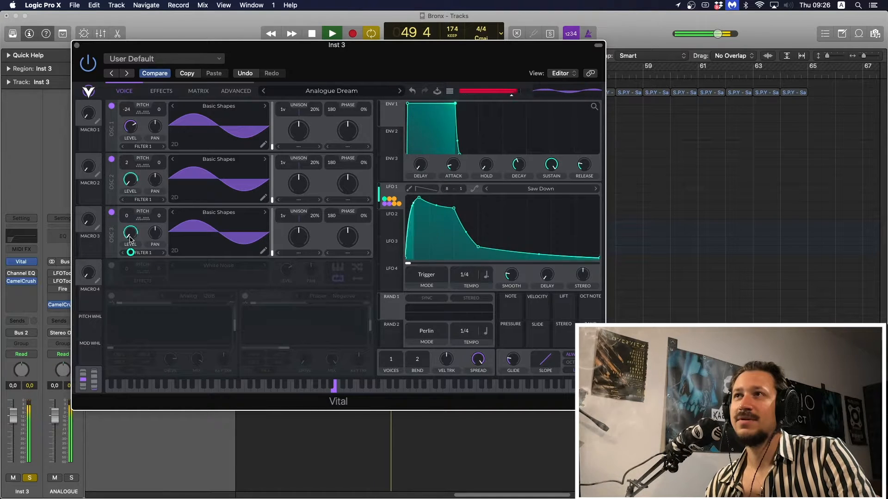
pyautogui.press('space')
pyautogui.moveTo(132, 254)
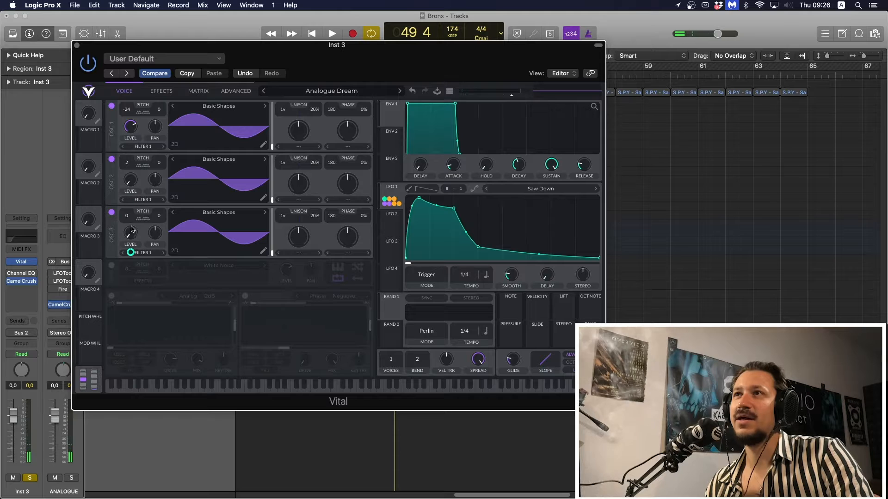
pyautogui.press('space')
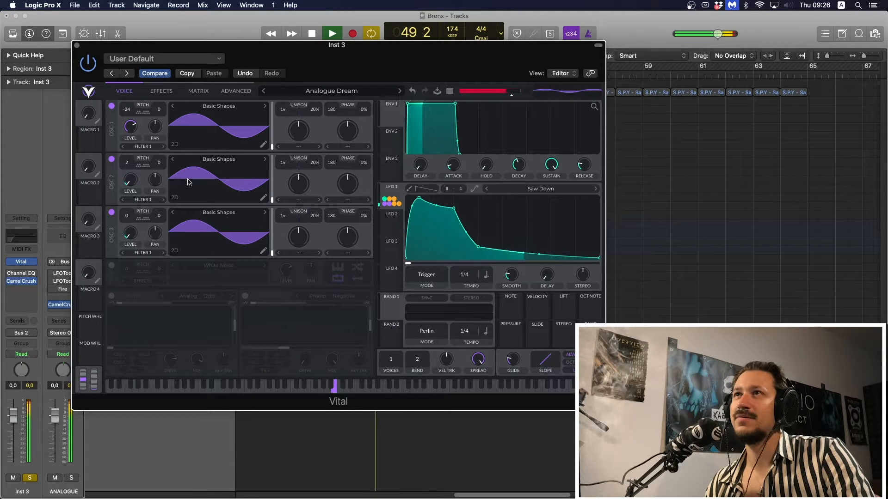
pyautogui.press('space')
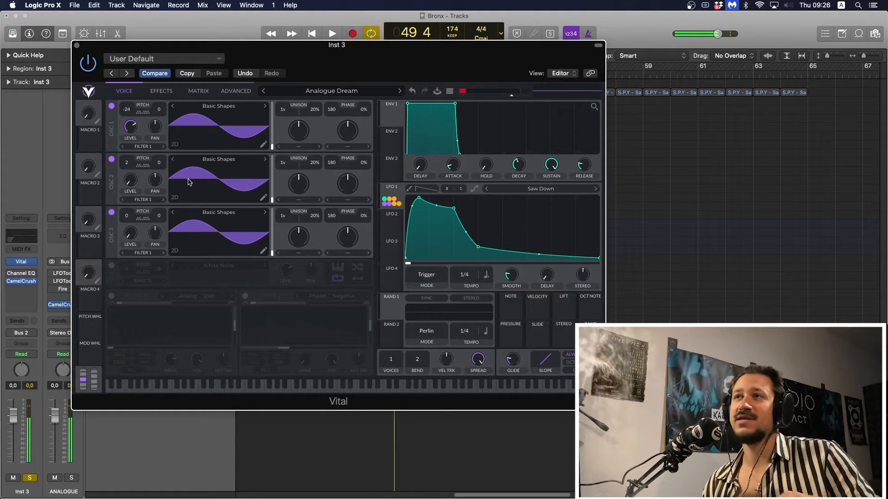
pyautogui.press('space')
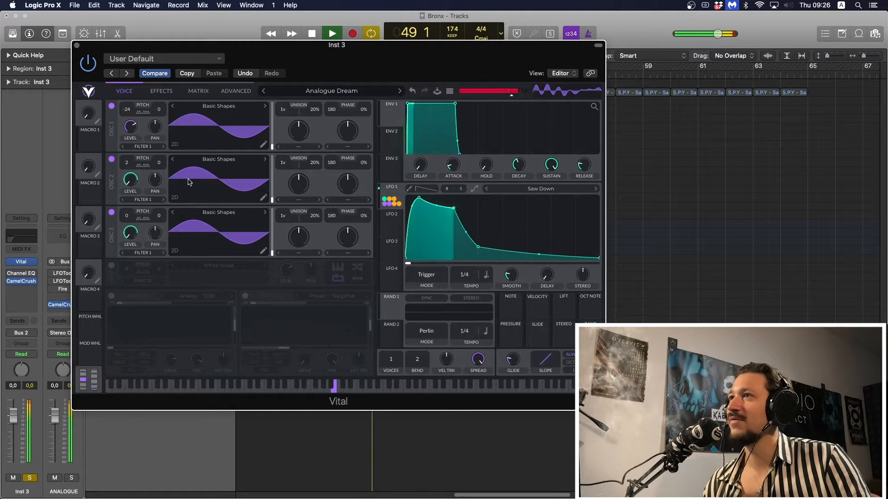
pyautogui.press('space')
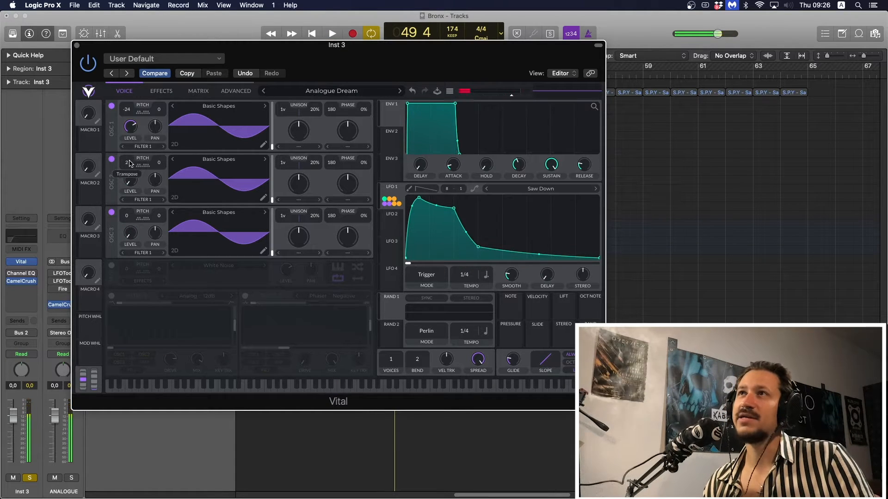
# Try oscillator 2 transposed to 1 semitone, return it to 2, and play the loop to compare the settings
pyautogui.moveTo(130, 161); pyautogui.dragTo(130, 164)
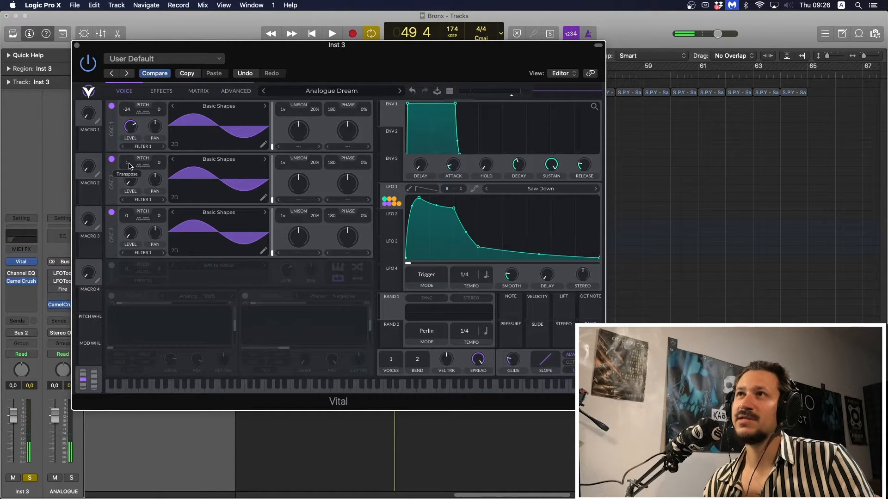
pyautogui.press('space')
pyautogui.press('space')
pyautogui.moveTo(129, 165); pyautogui.dragTo(130, 161)
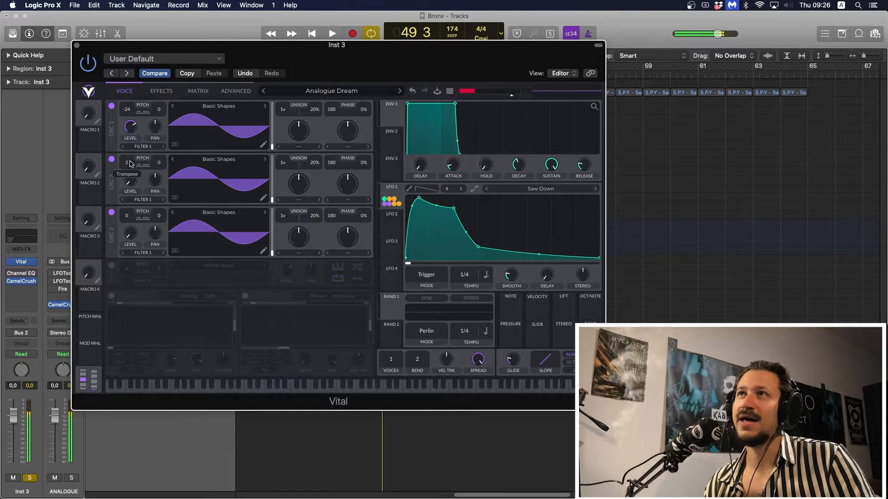
pyautogui.press('space')
pyautogui.press('space')
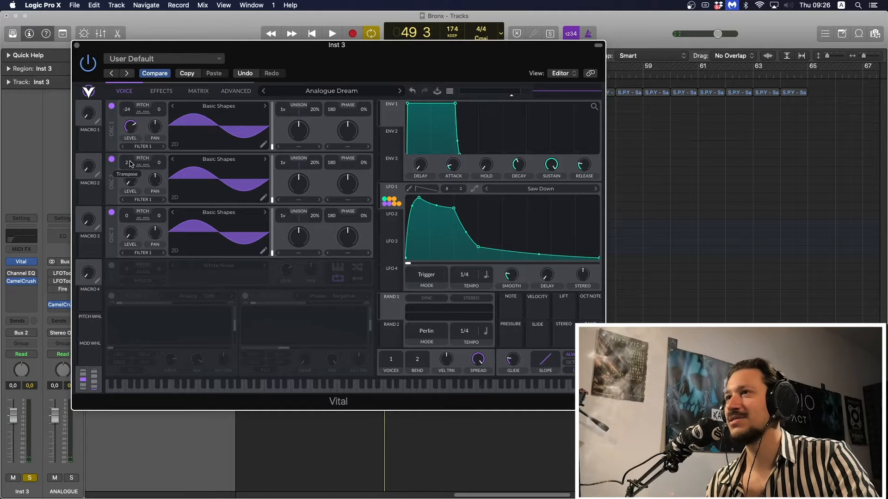
pyautogui.press('space')
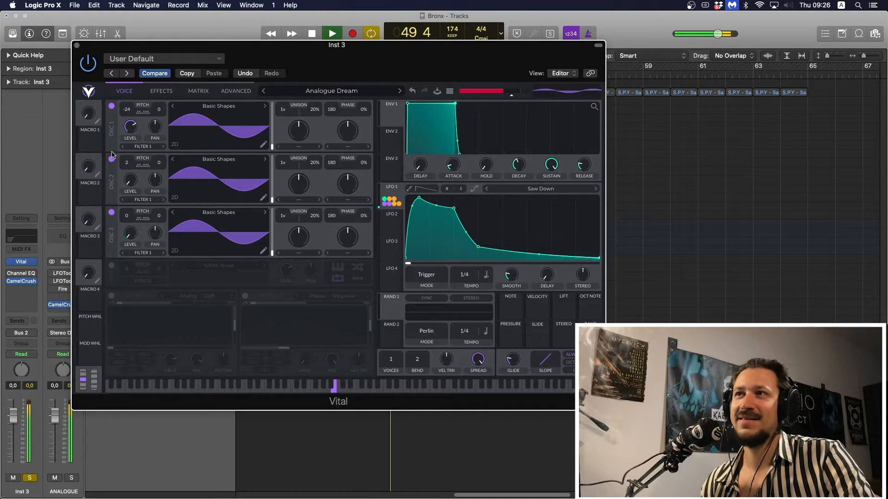
pyautogui.press('space')
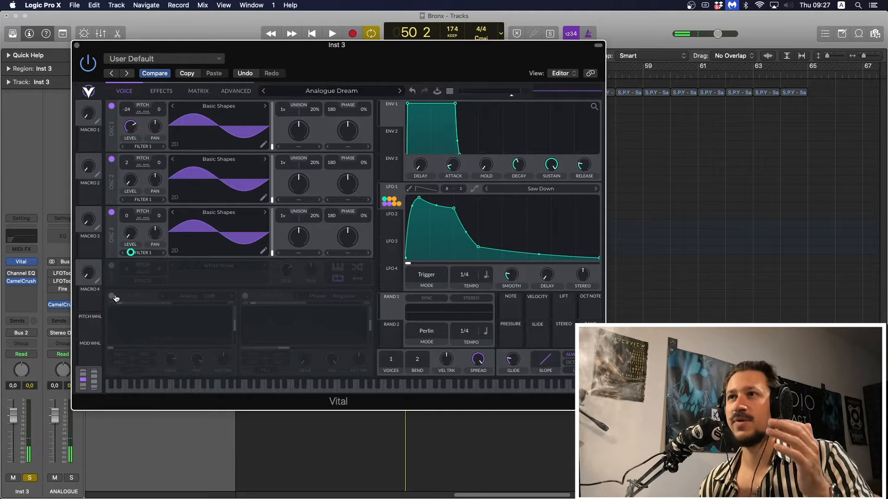
# Turn on the Soft Clip distortion effect and audition the loop through it, returning to the oscillator view
pyautogui.click(169, 95)
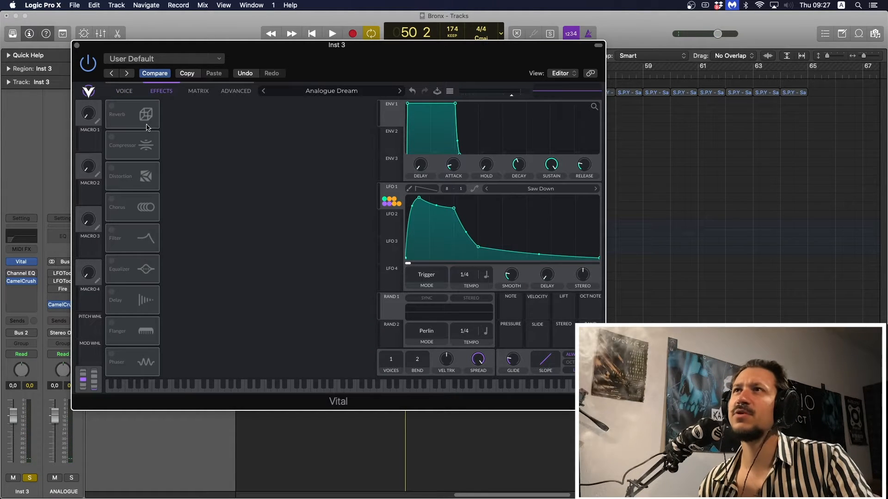
pyautogui.click(112, 168)
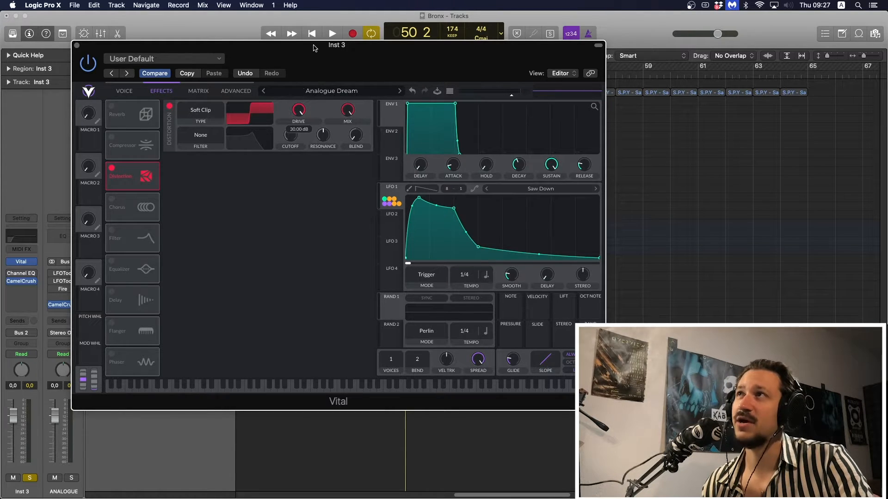
pyautogui.press('space')
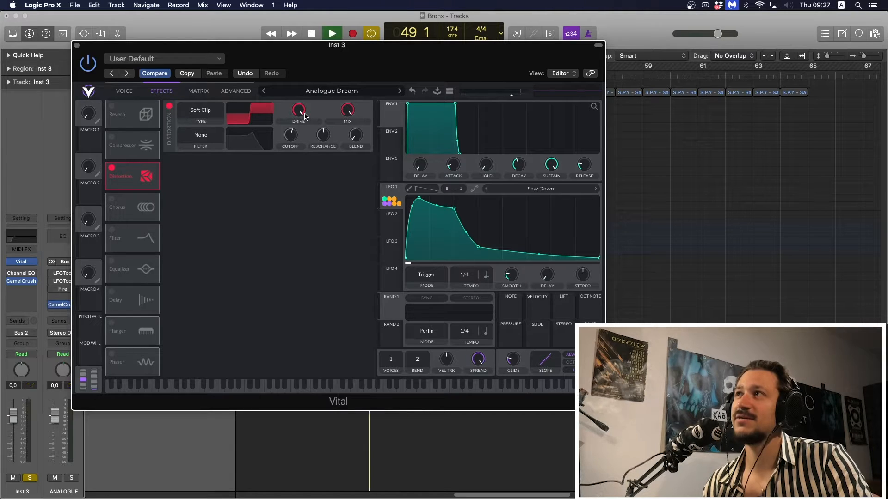
pyautogui.press('space')
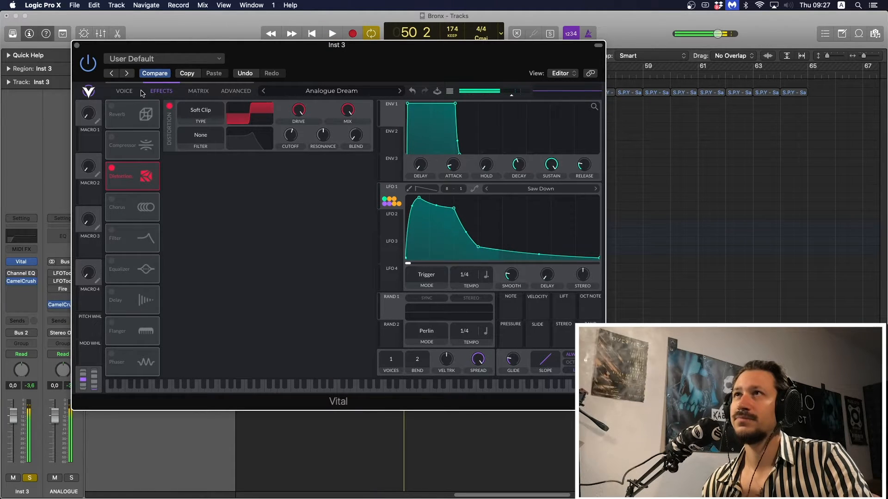
pyautogui.click(135, 91)
pyautogui.press('space')
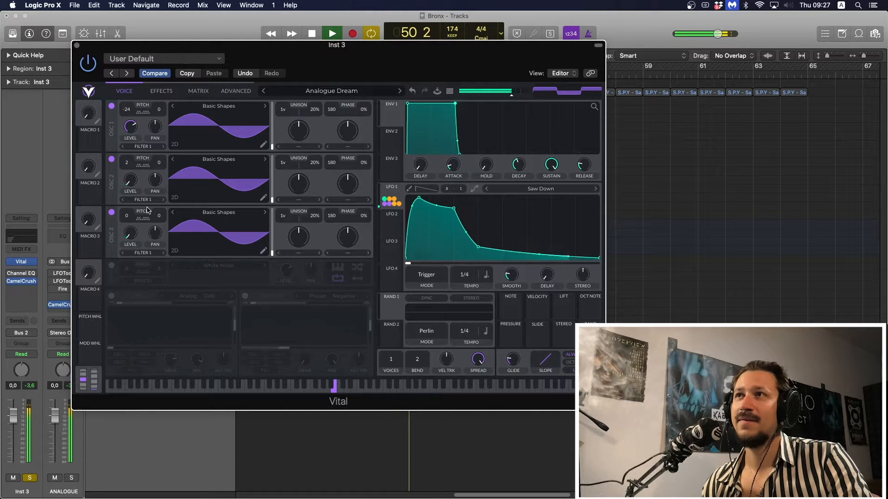
pyautogui.press('space')
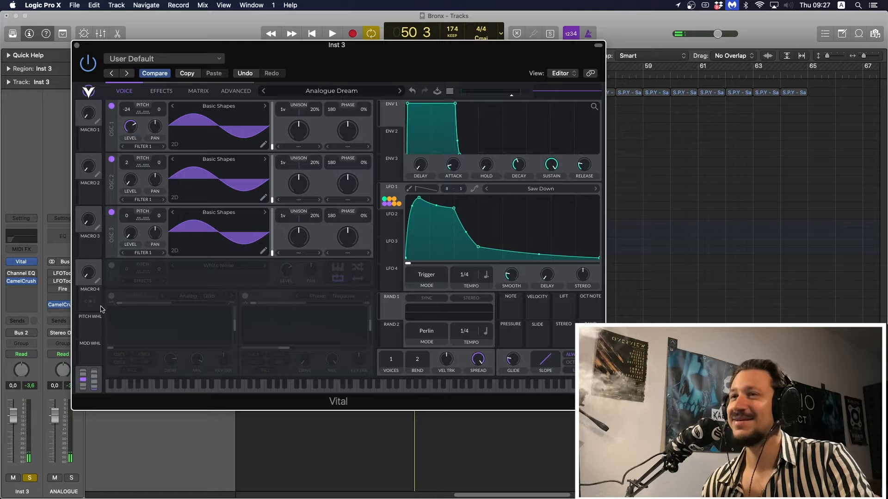
# Turn on Filter 1 and audition the loop while checking its mix and LFO 1 cutoff modulation
pyautogui.click(112, 297)
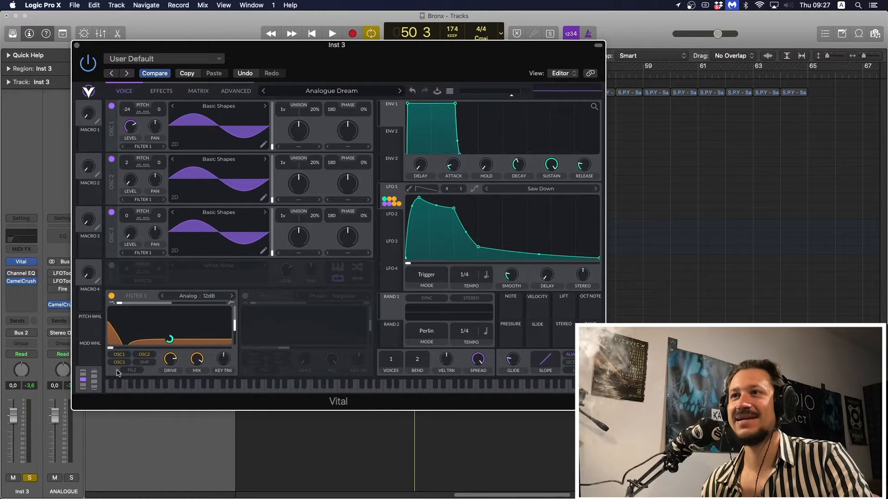
pyautogui.click(132, 355)
pyautogui.press('space')
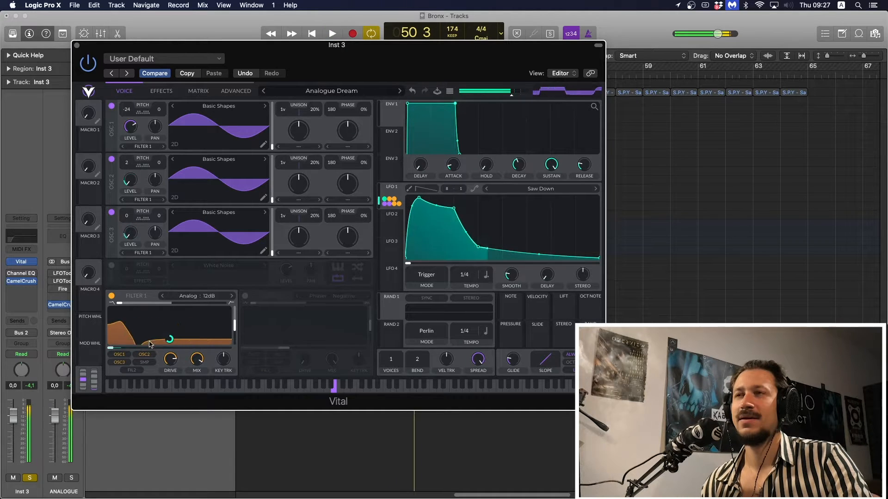
pyautogui.press('space')
pyautogui.moveTo(205, 362)
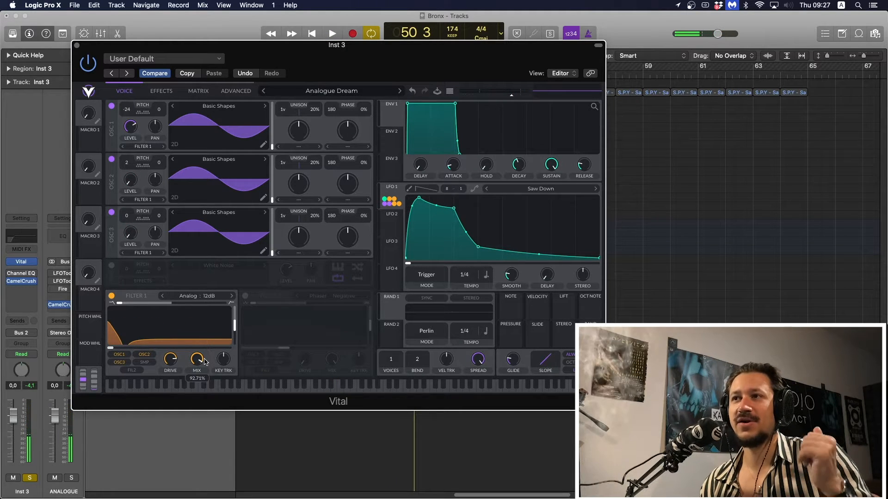
pyautogui.moveTo(189, 341)
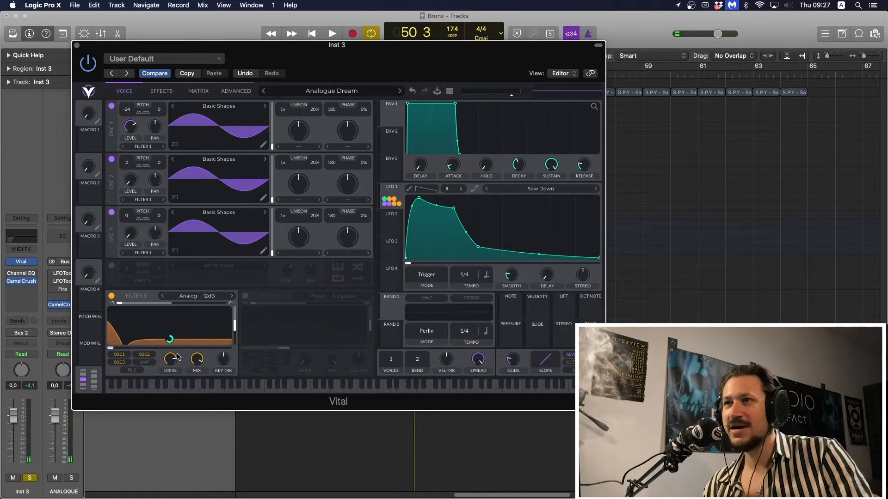
pyautogui.moveTo(111, 349)
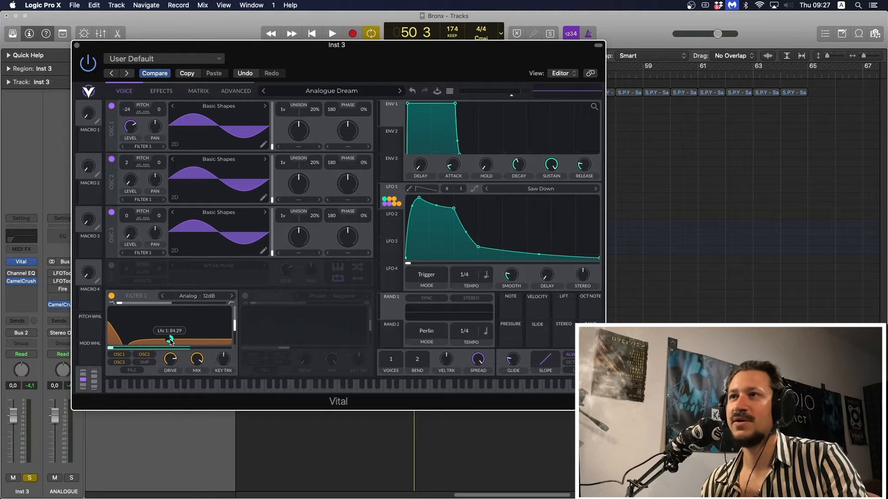
pyautogui.press('space')
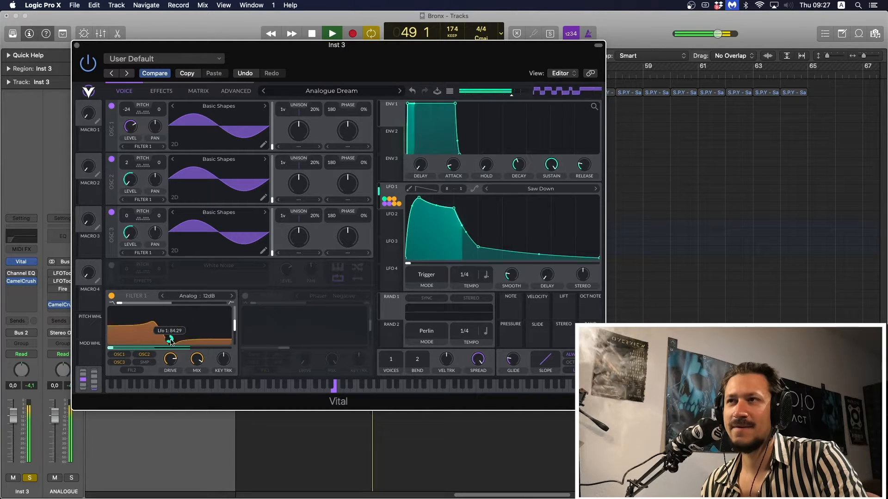
# Try a different drive amount on Filter 1 and return it to the earlier setting, auditioning the loop to compare
pyautogui.press('space')
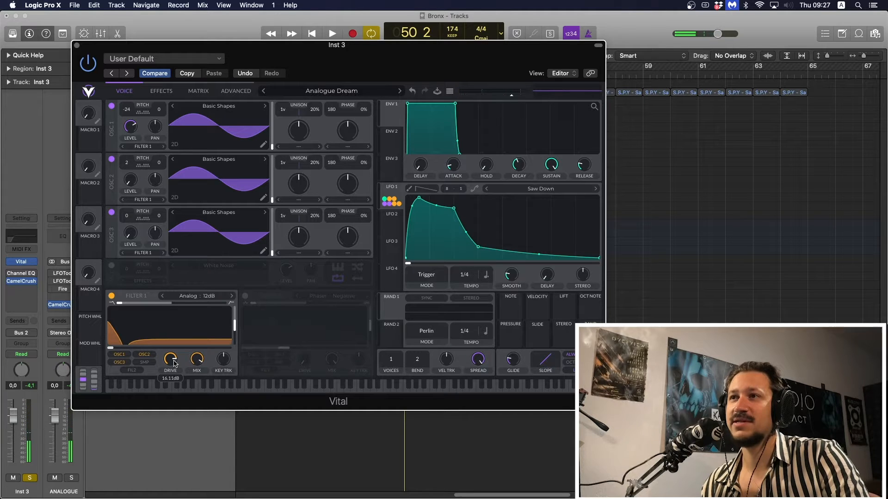
pyautogui.press('space')
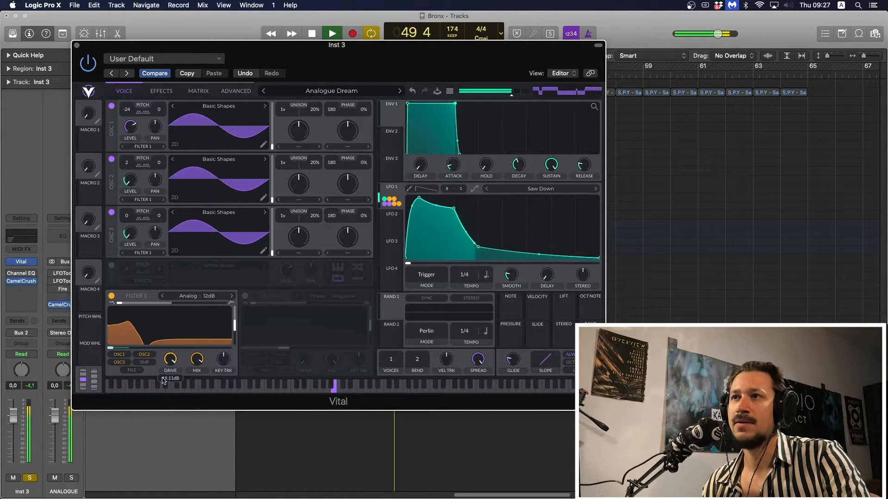
pyautogui.press('space')
pyautogui.moveTo(160, 383); pyautogui.dragTo(161, 388)
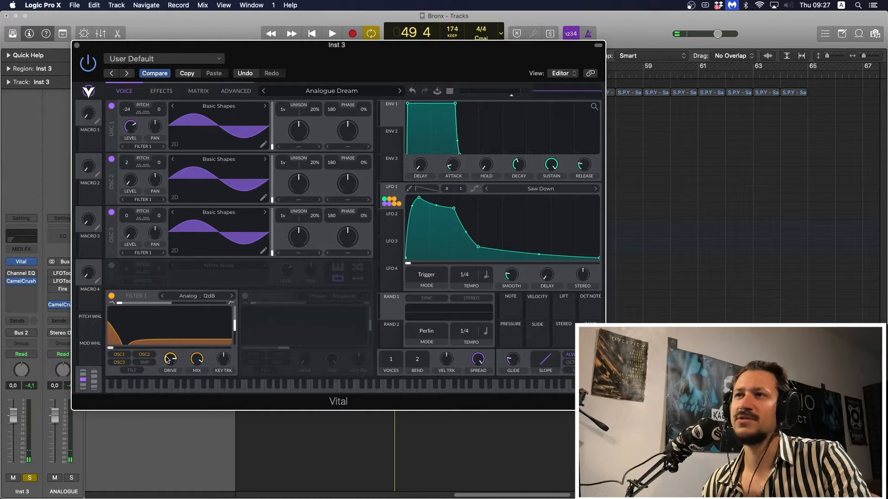
pyautogui.press('space')
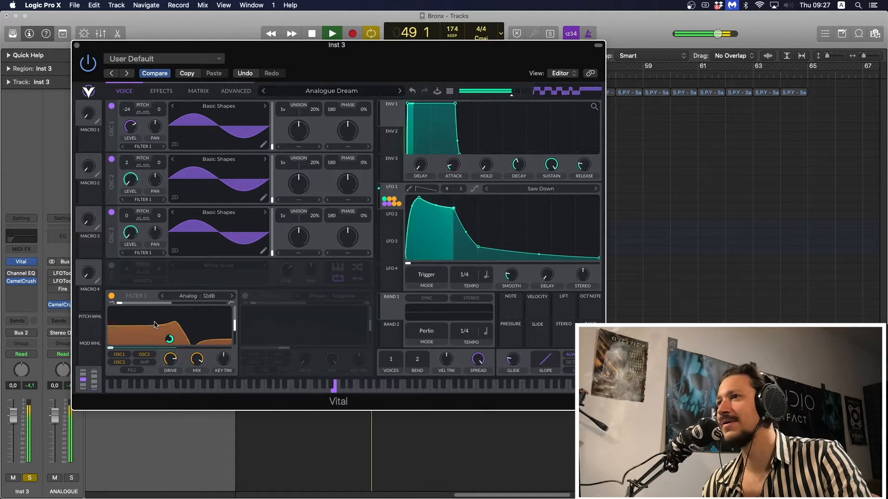
pyautogui.press('space')
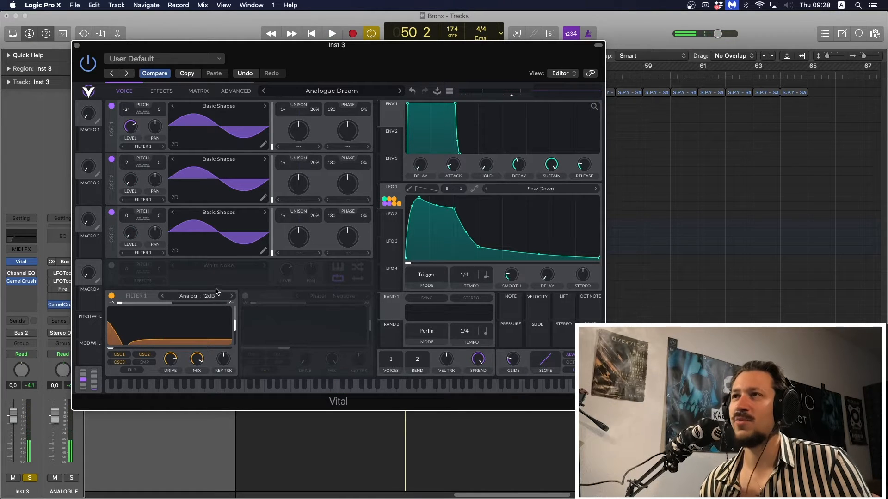
# Turn on Filter 2 as a Phaser : Negative fed from Filter 1 and audition the loop
pyautogui.click(245, 296)
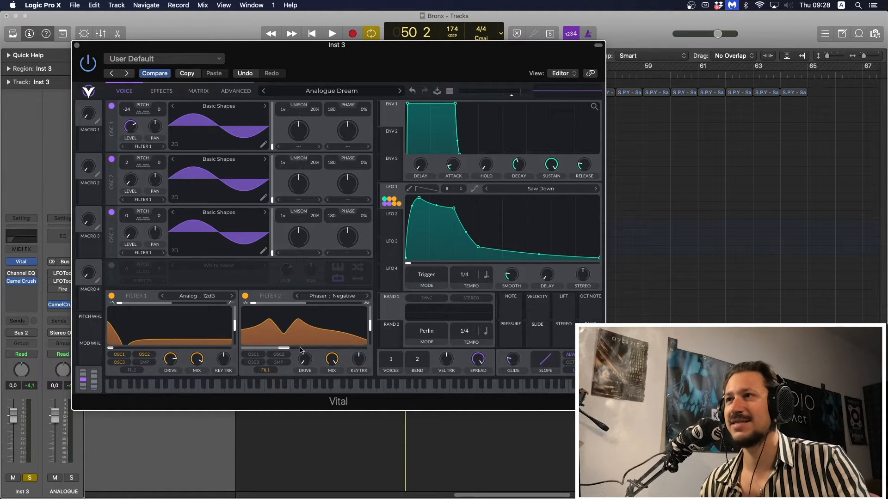
pyautogui.moveTo(287, 350)
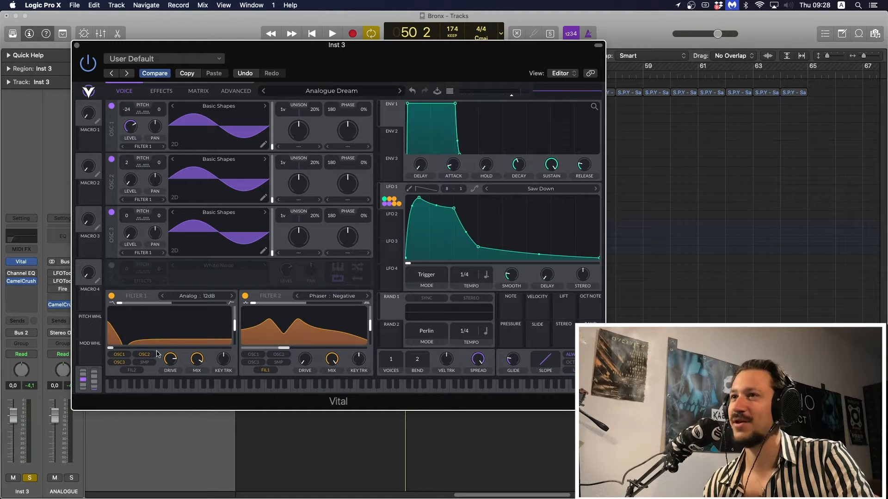
pyautogui.press('space')
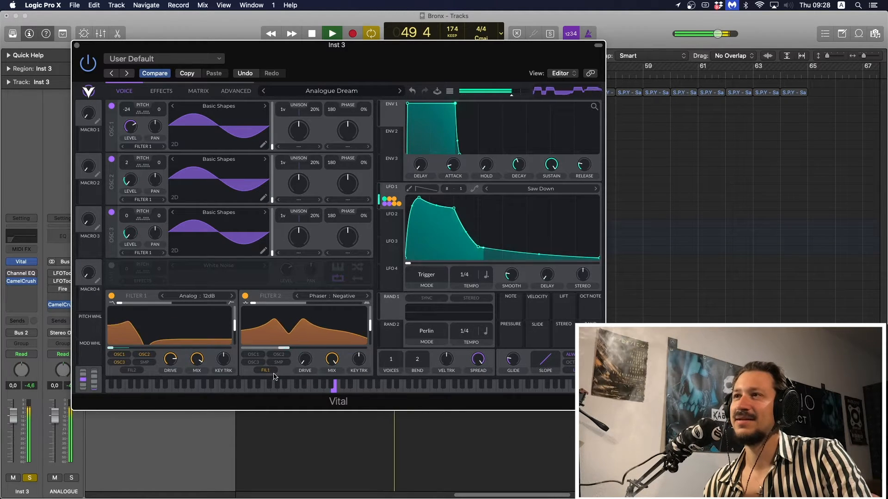
# Try routing oscillators 1, 2 and 3 directly into Filter 2, then restore its Filter 1 input and replay the loop
pyautogui.click(254, 355)
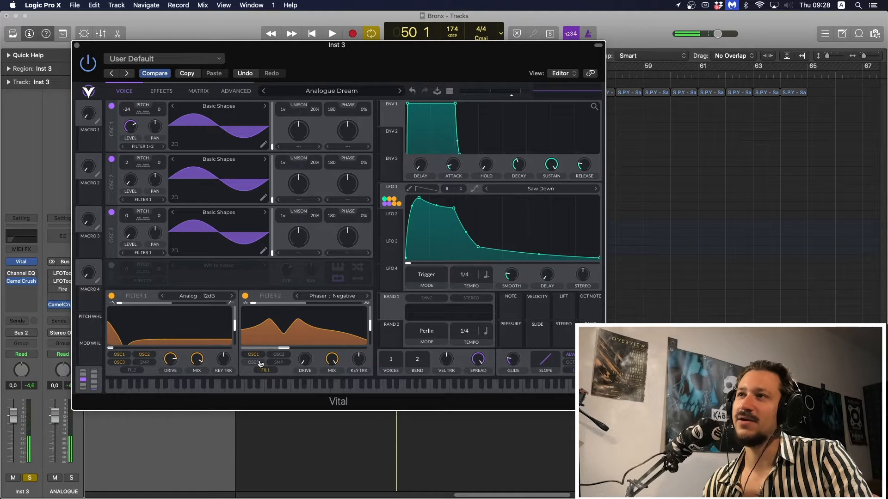
pyautogui.click(253, 362)
pyautogui.click(276, 355)
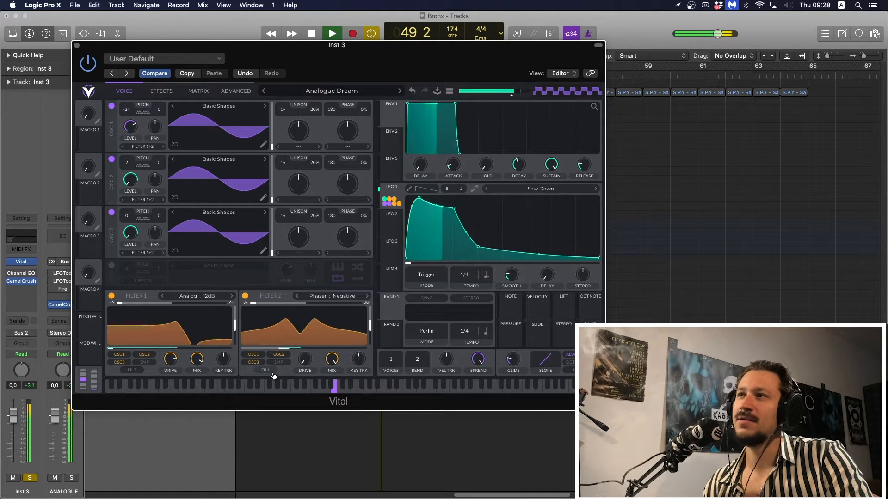
pyautogui.click(257, 363)
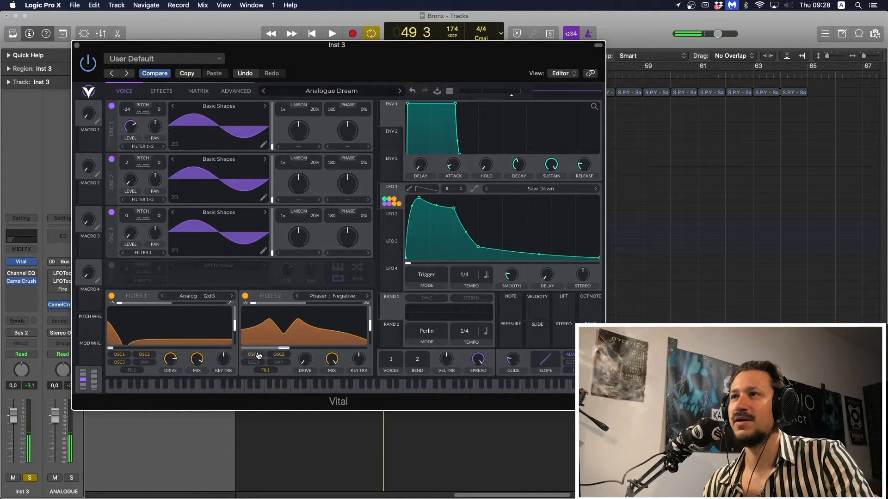
pyautogui.click(256, 354)
pyautogui.click(278, 354)
pyautogui.press('space')
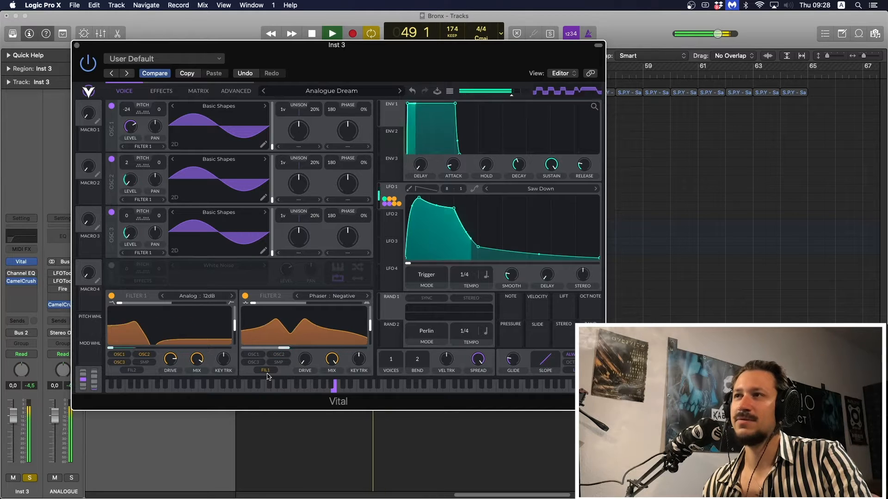
pyautogui.press('space')
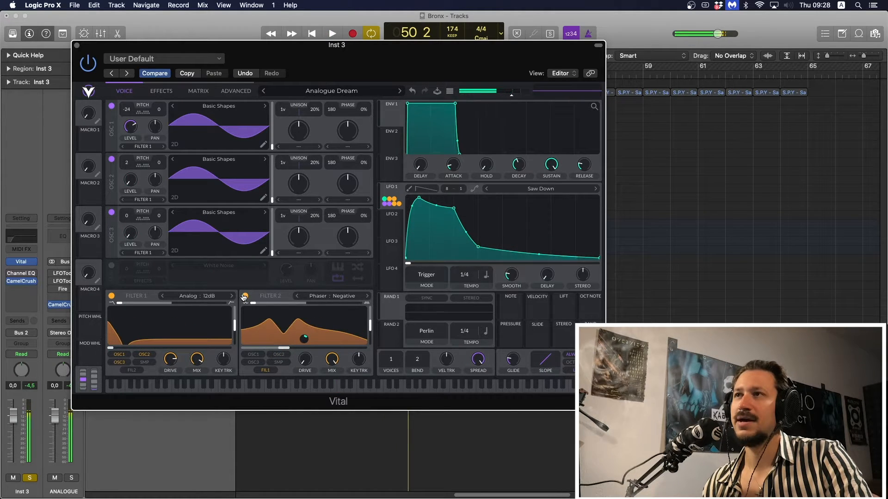
# Compare the loop with Filter 2 bypassed and active, leaving the phaser on
pyautogui.click(243, 297)
pyautogui.press('space')
pyautogui.click(244, 297)
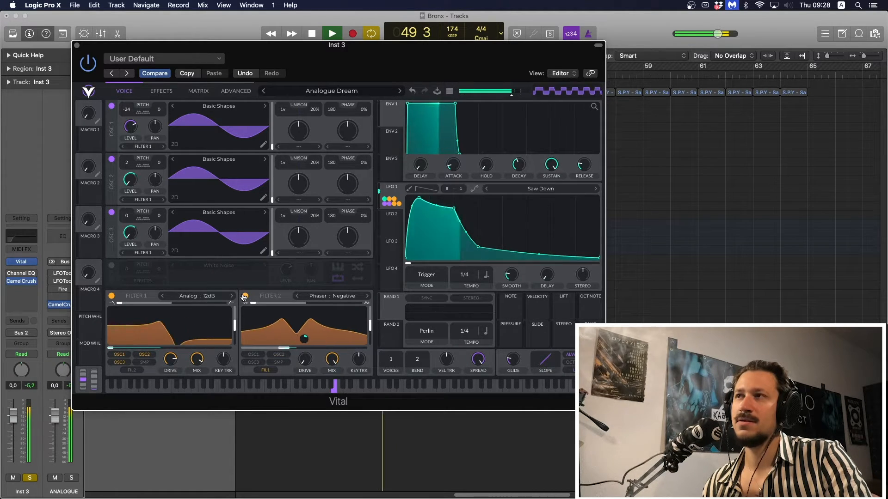
pyautogui.press('space')
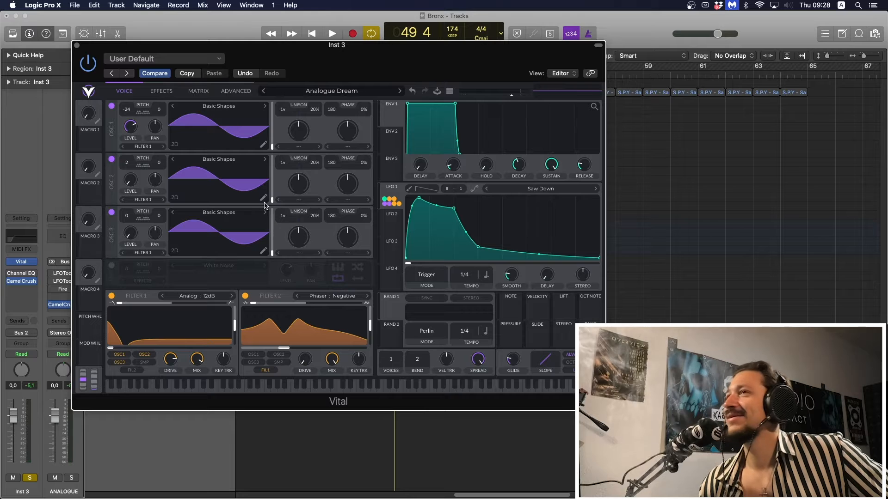
# Turn on the Reverb effect ahead of the distortion and audition the loop through it
pyautogui.click(166, 93)
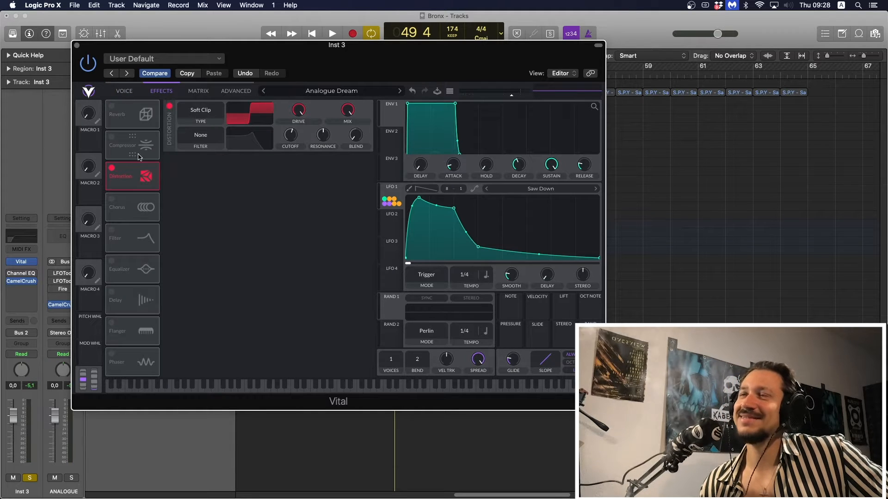
pyautogui.click(128, 92)
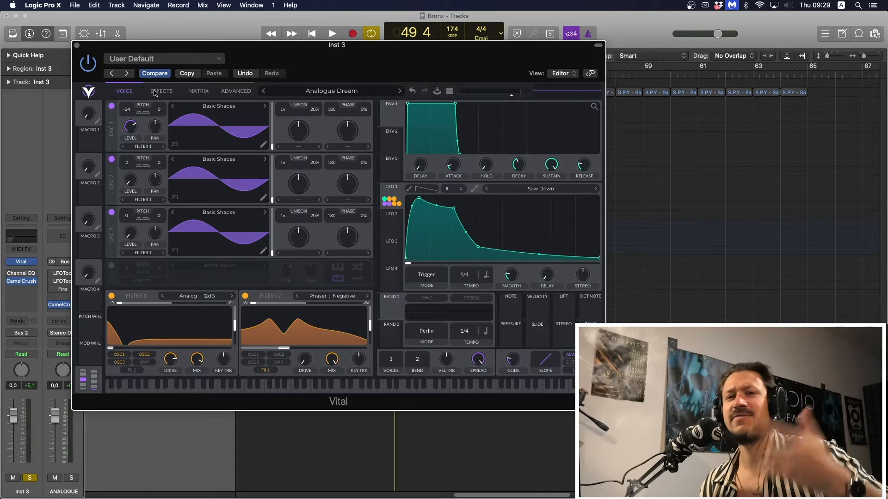
pyautogui.click(155, 92)
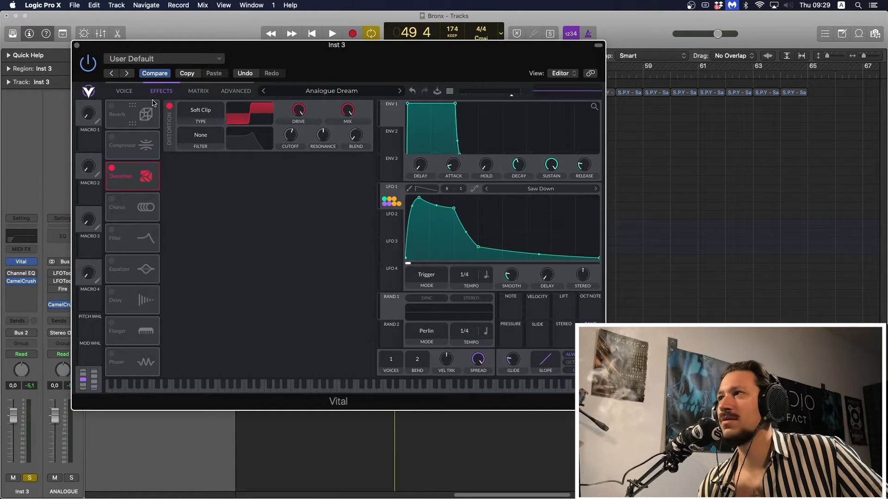
pyautogui.click(111, 106)
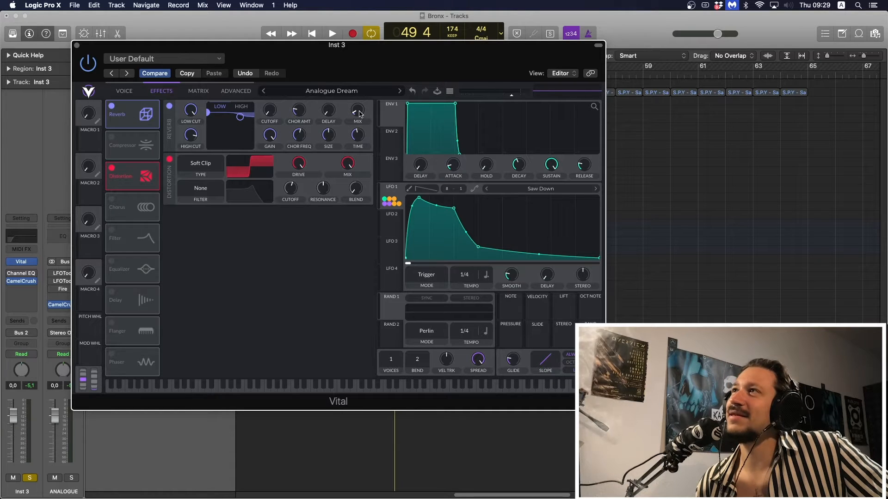
pyautogui.moveTo(359, 114)
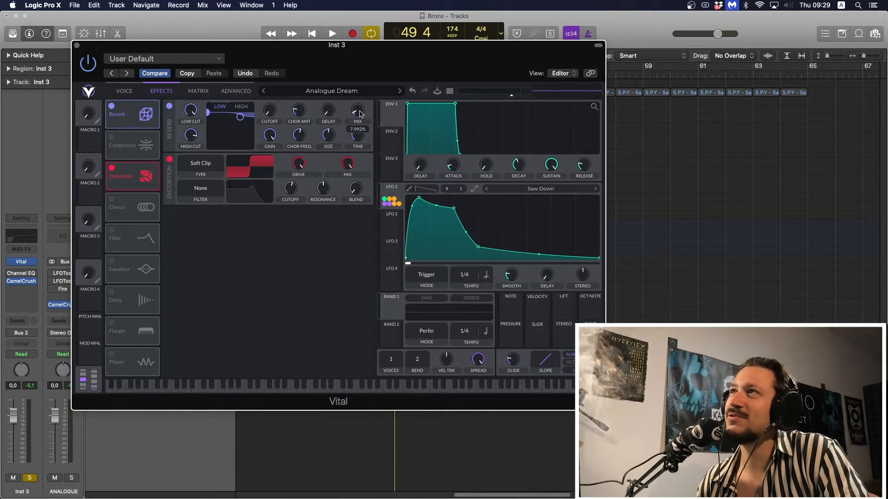
pyautogui.press('space')
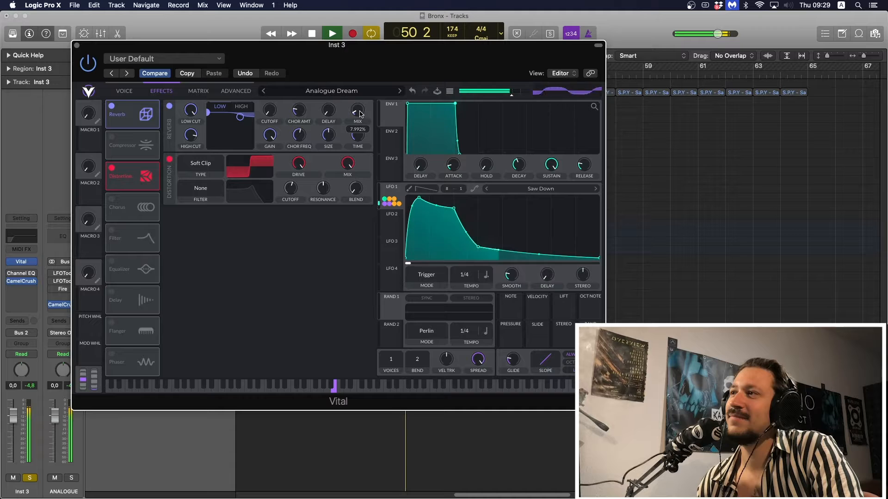
pyautogui.press('space')
# Try a lower reverb low cut while auditioning the loop, and return it to 13289 Hz
pyautogui.moveTo(193, 117)
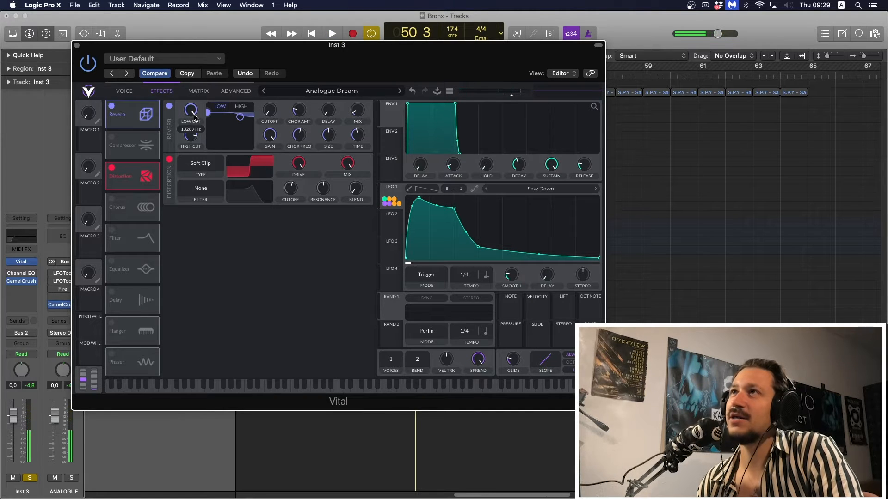
pyautogui.moveTo(193, 114); pyautogui.dragTo(208, 243)
pyautogui.press('space')
pyautogui.press('space')
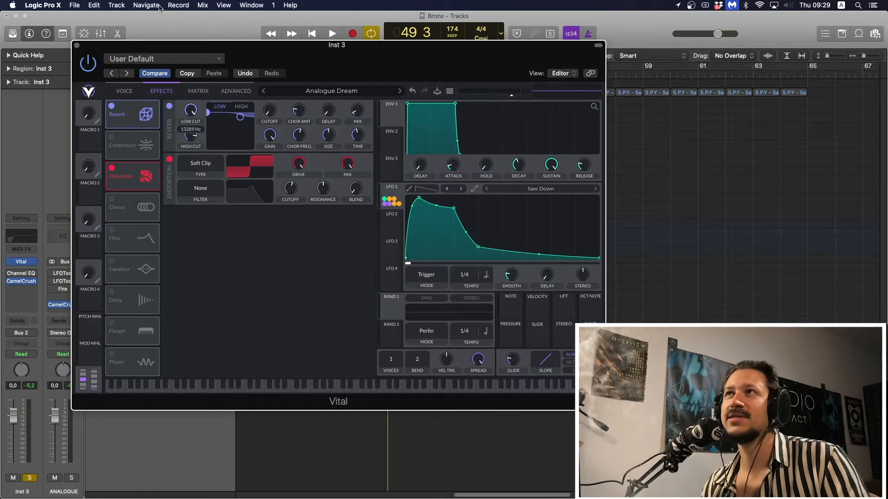
# Replay the loop to compare how the reverb mix affects the distorted bass sound
pyautogui.press('space')
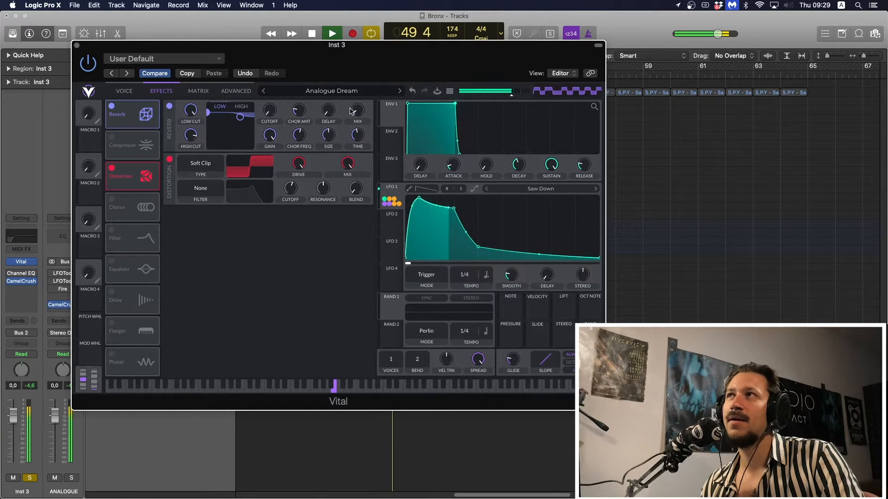
pyautogui.press('space')
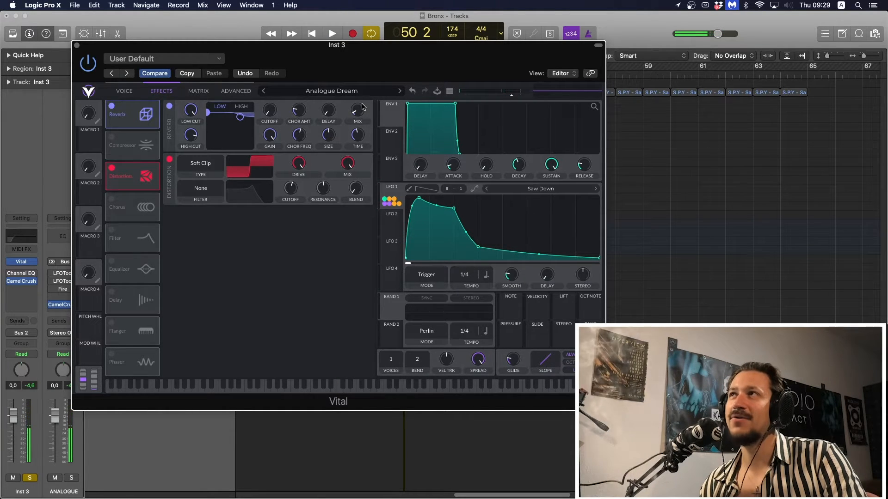
pyautogui.press('space')
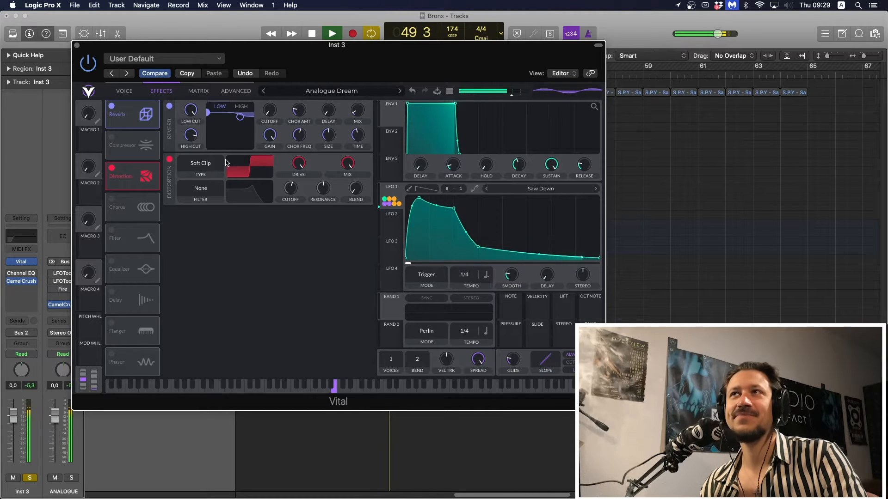
pyautogui.press('space')
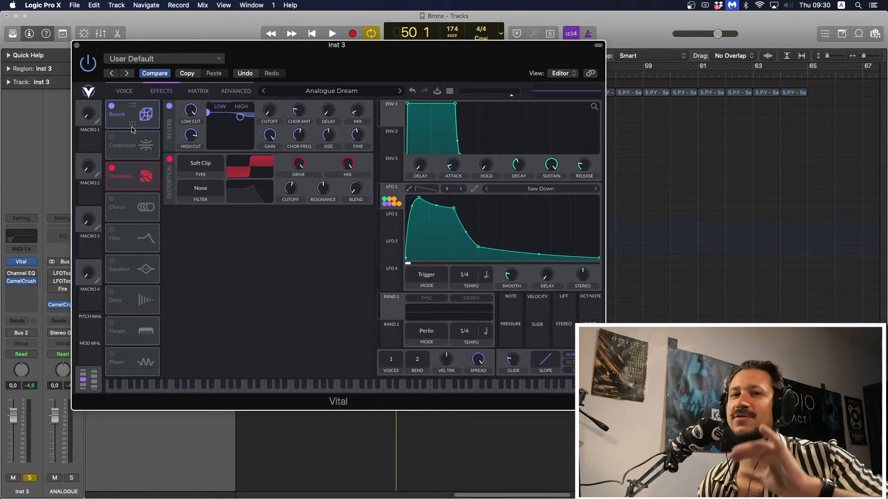
# Turn on the Multiband compressor between reverb and distortion and compare the loop with it bypassed and active
pyautogui.click(112, 138)
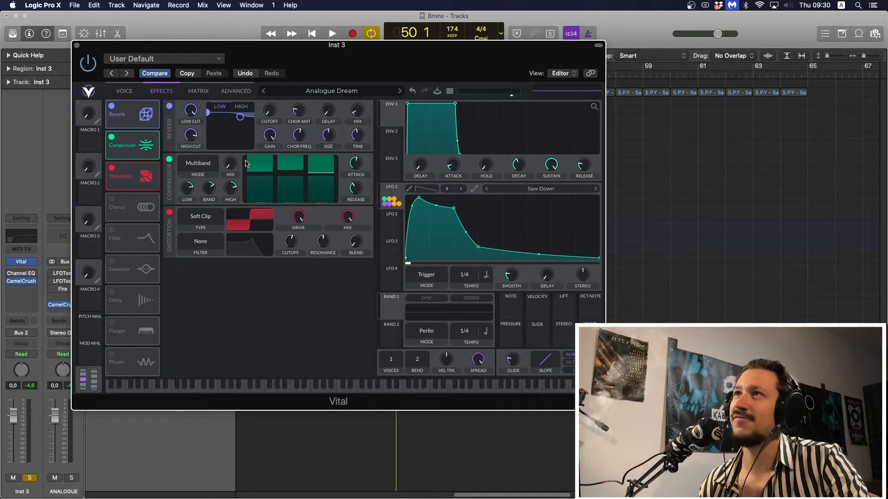
pyautogui.press('space')
pyautogui.click(170, 159)
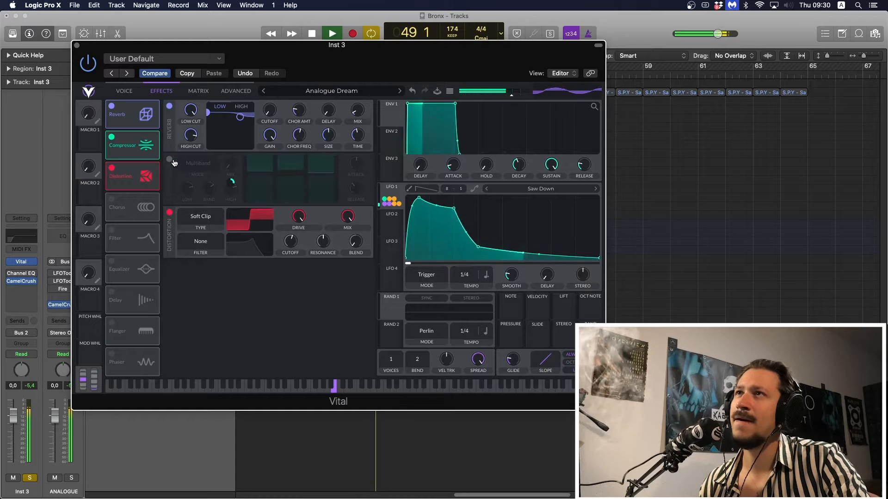
pyautogui.click(170, 159)
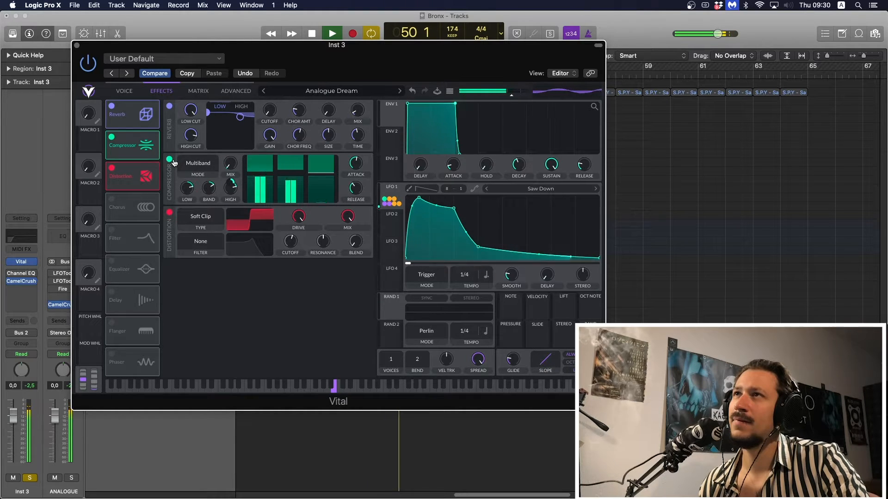
pyautogui.press('space')
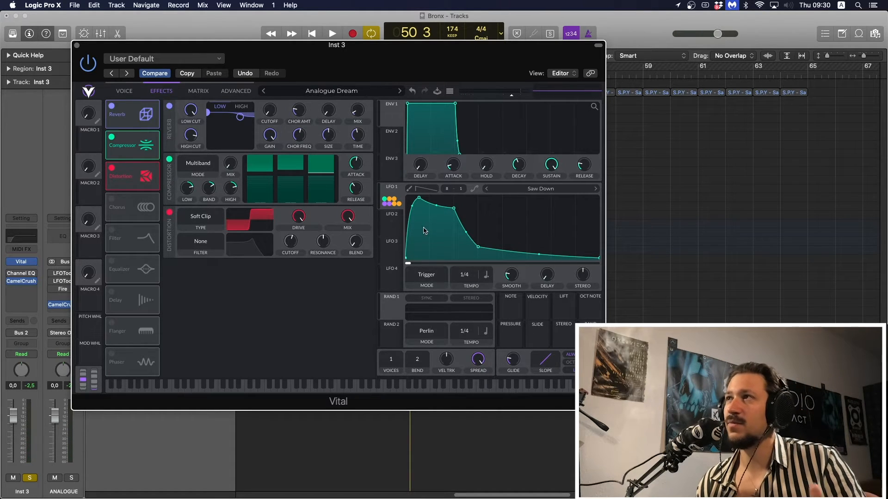
pyautogui.press('space')
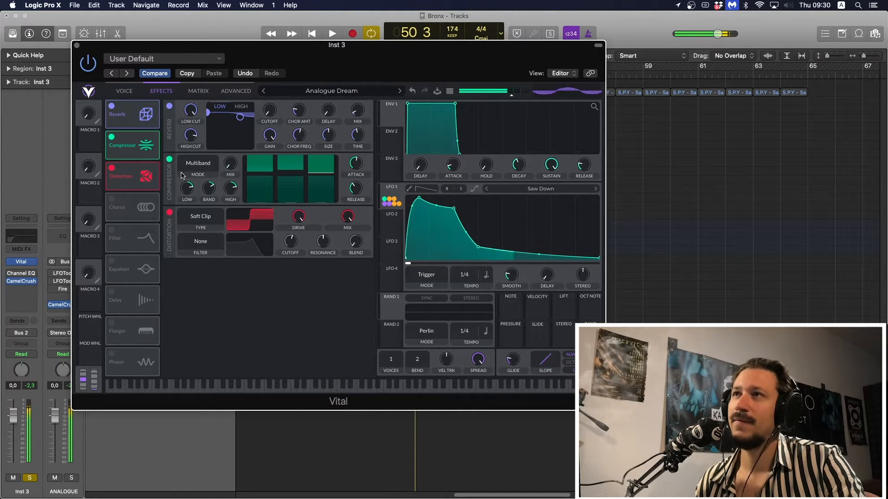
pyautogui.press('space')
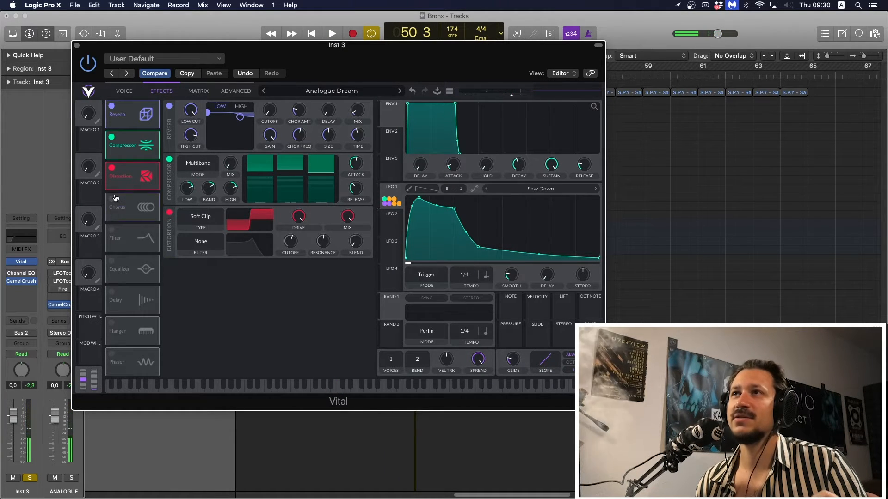
# Turn on the Chorus effect after the distortion and audition the loop through it
pyautogui.click(113, 199)
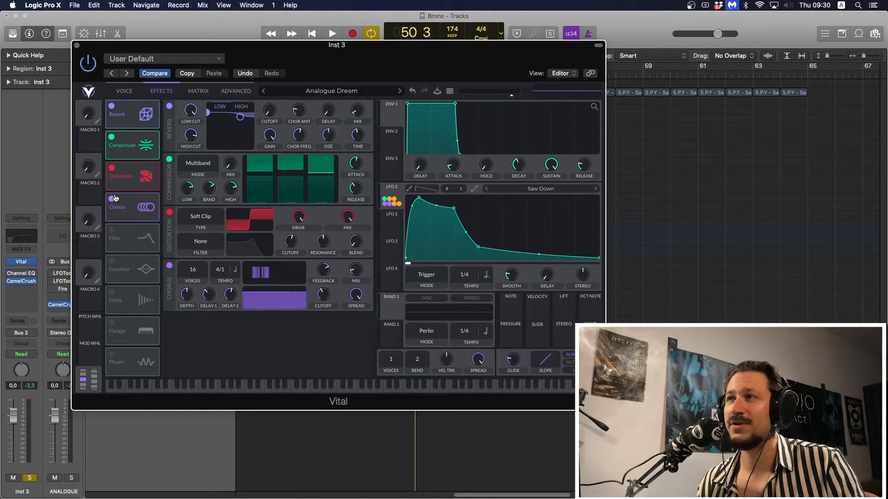
pyautogui.press('space')
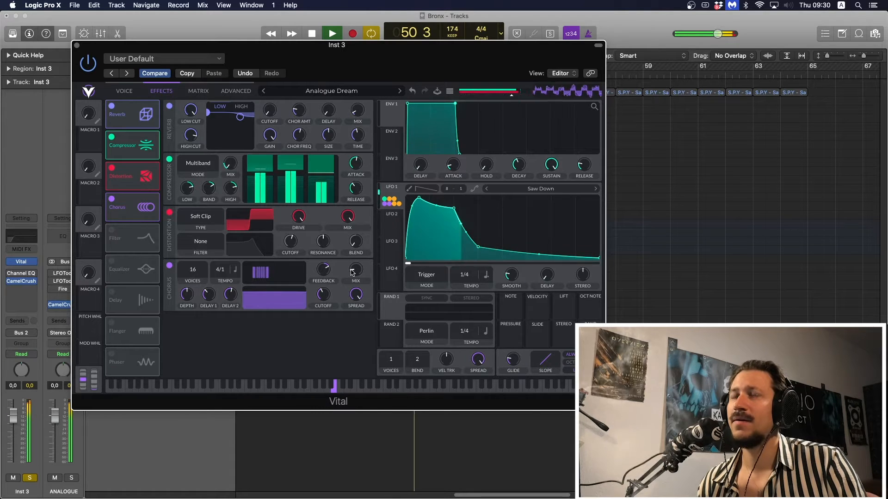
pyautogui.press('space')
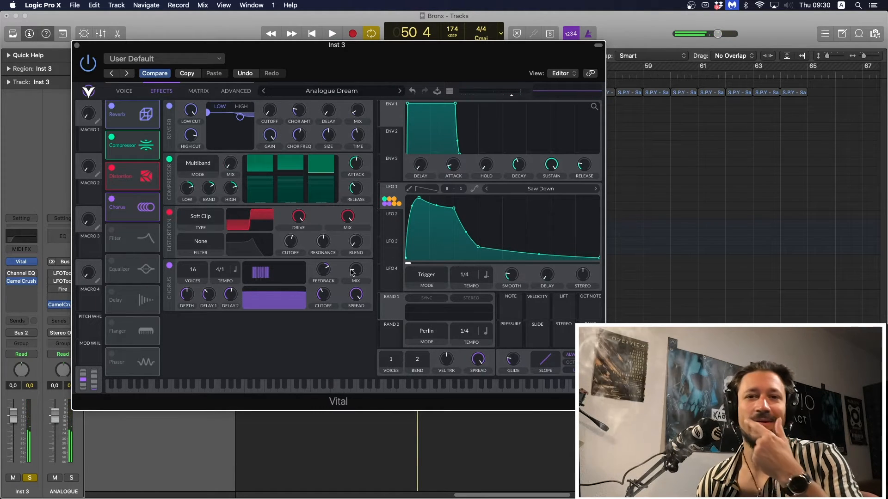
pyautogui.click(124, 92)
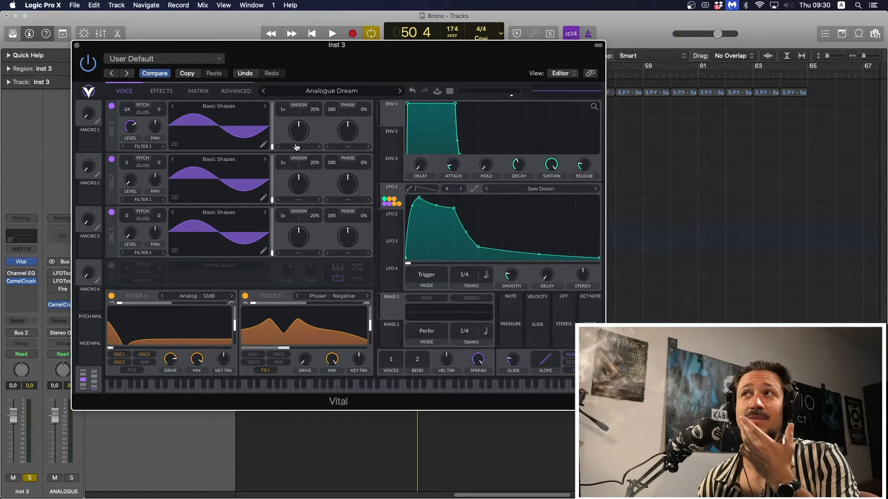
pyautogui.click(170, 91)
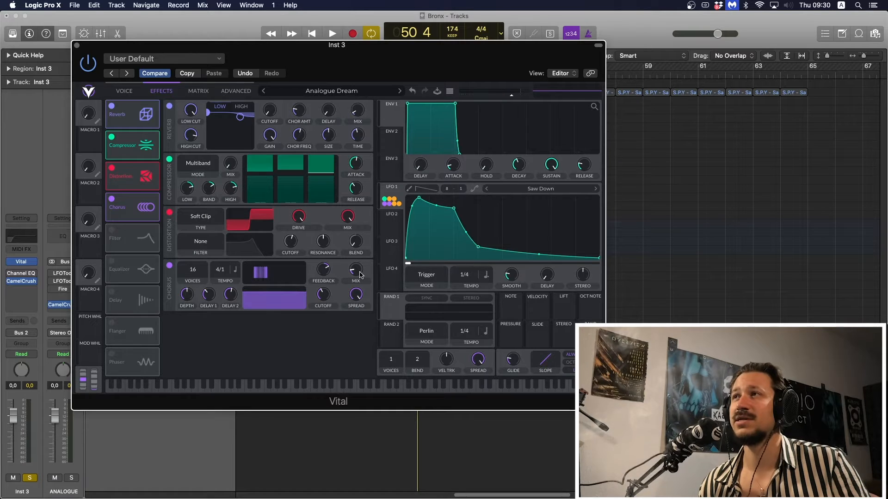
# Try the chorus mix at about 49% while auditioning the loop, and bring it back down to a low setting
pyautogui.moveTo(360, 275)
pyautogui.moveTo(360, 275); pyautogui.dragTo(360, 256)
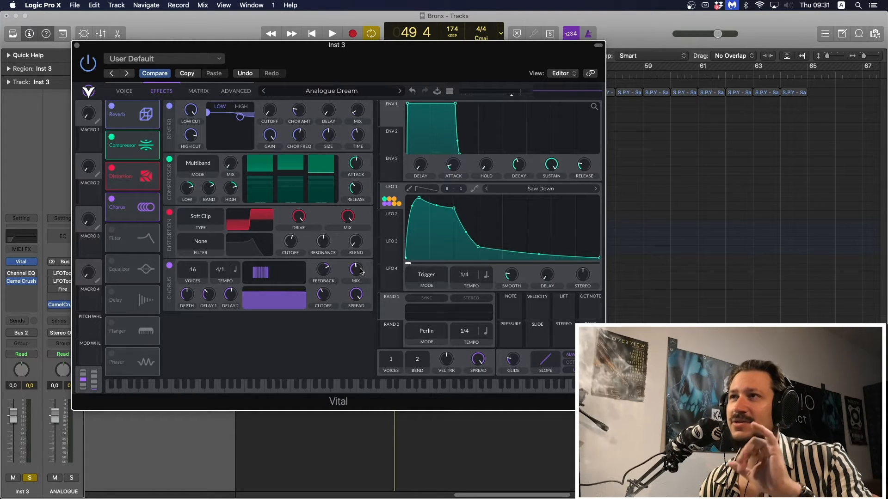
pyautogui.press('space')
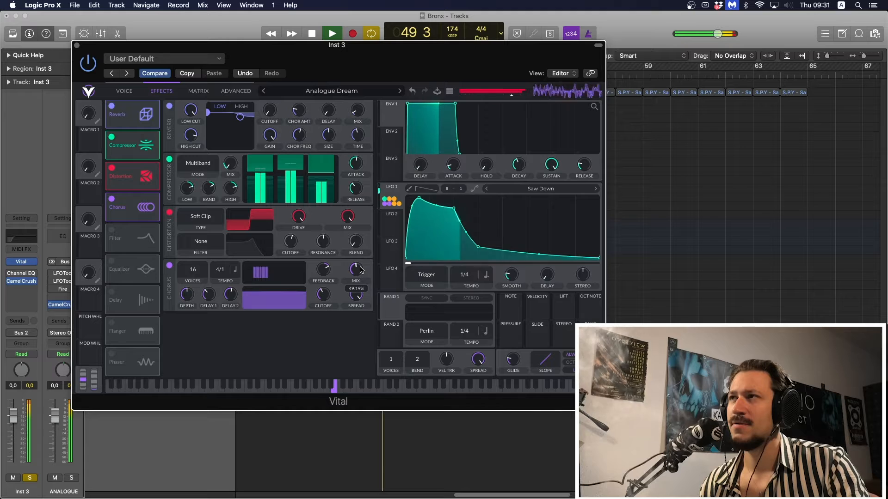
pyautogui.moveTo(361, 271); pyautogui.dragTo(360, 274)
pyautogui.press('space')
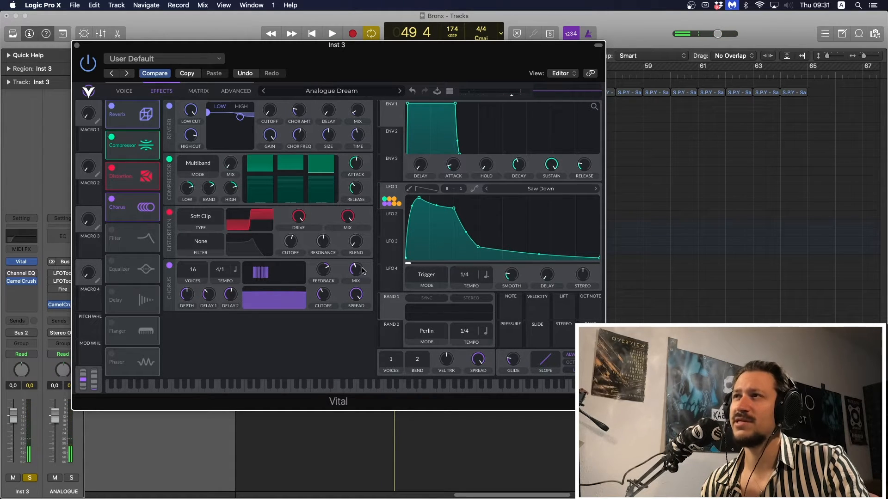
pyautogui.moveTo(361, 271); pyautogui.dragTo(363, 287)
pyautogui.press('space')
pyautogui.press('space')
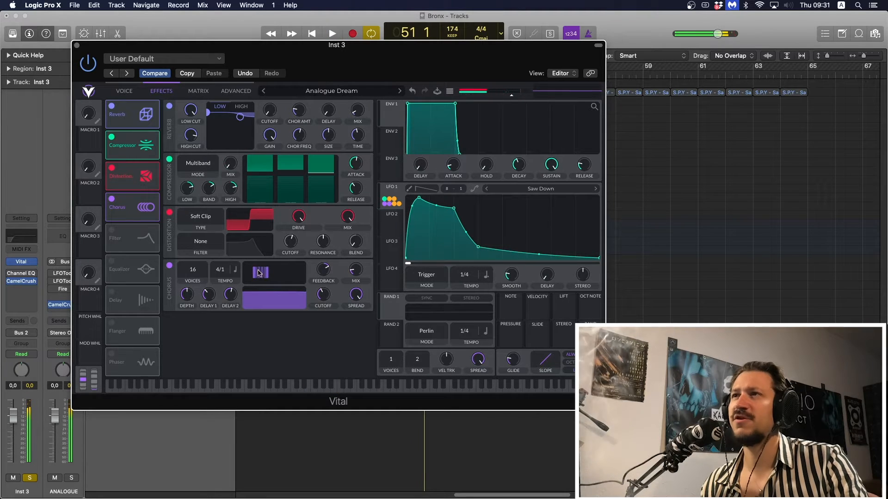
# Turn on the Filter effect after the chorus and set its mix to about 4.4% while auditioning the loop
pyautogui.click(112, 231)
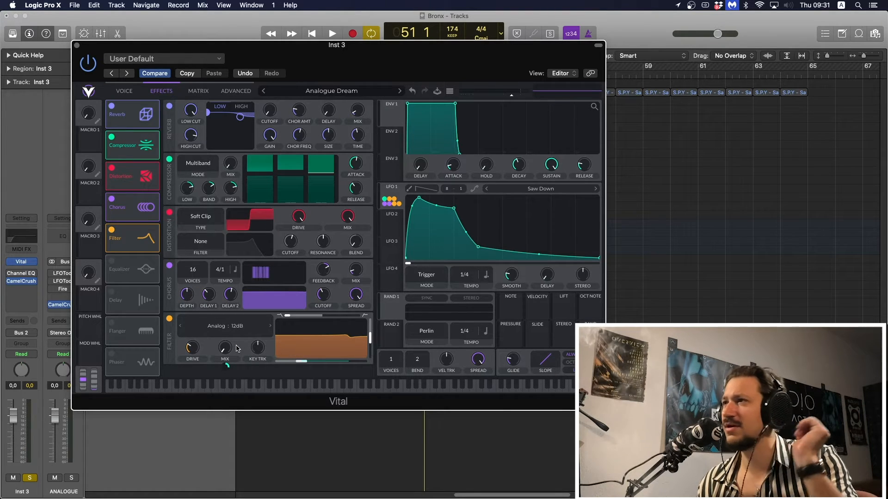
pyautogui.press('space')
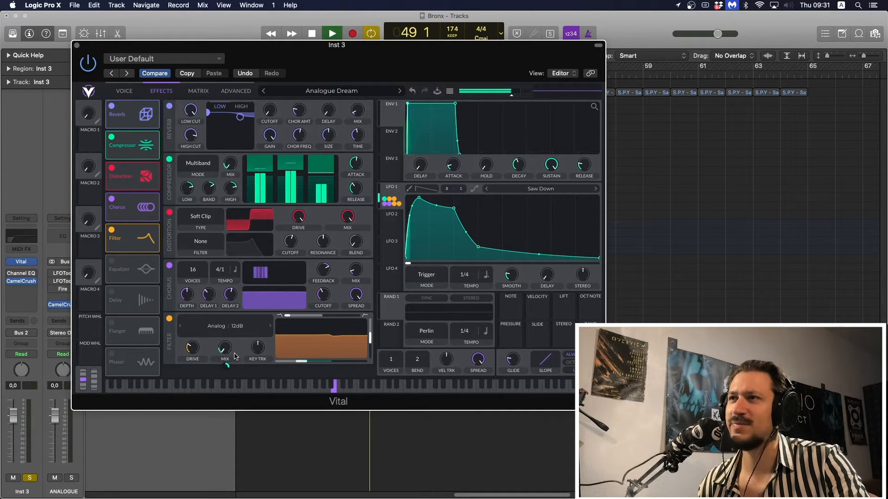
pyautogui.moveTo(228, 350); pyautogui.dragTo(226, 408)
pyautogui.press('space')
pyautogui.press('space')
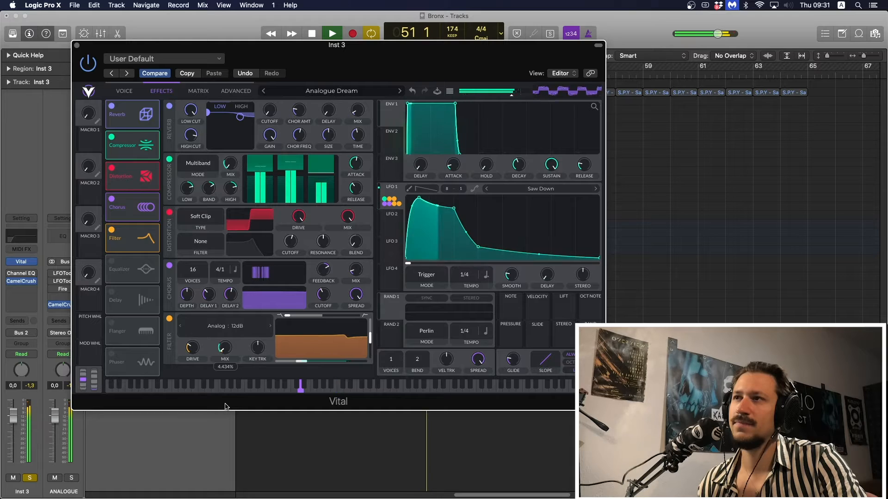
pyautogui.press('space')
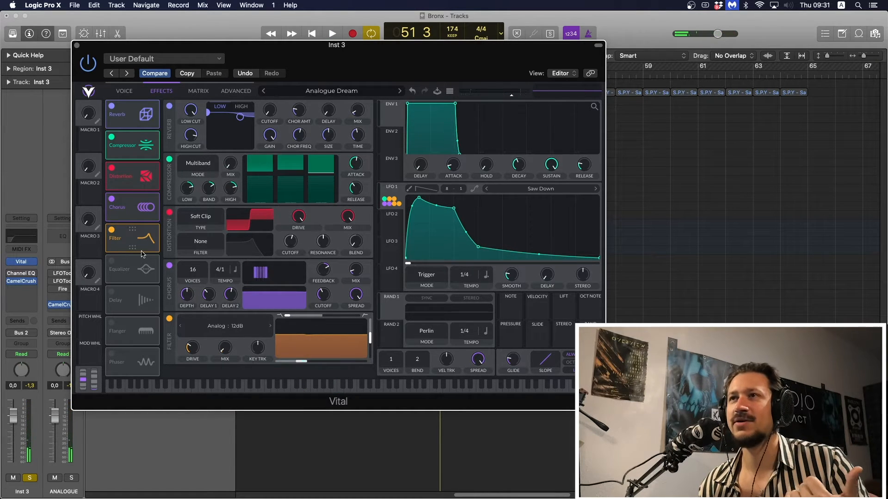
# Turn on the Equalizer effect after the filter and compare the loop with it bypassed and active
pyautogui.click(111, 261)
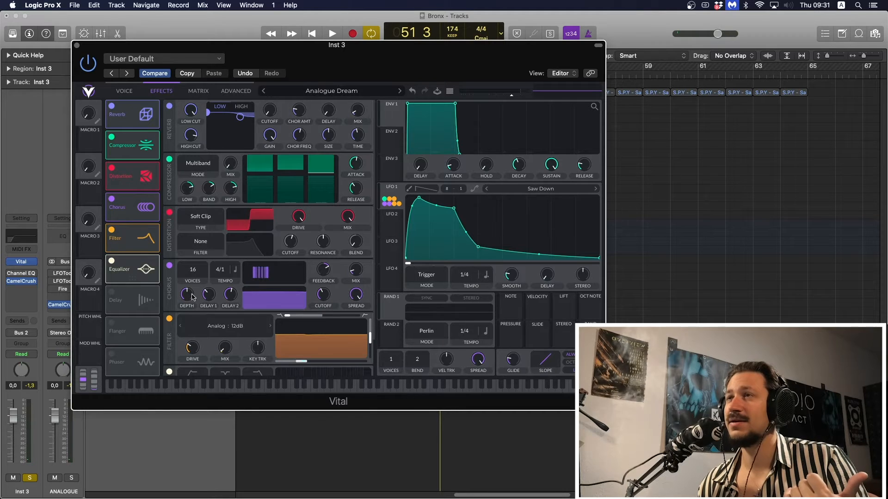
pyautogui.scroll(-3, 178, 298)
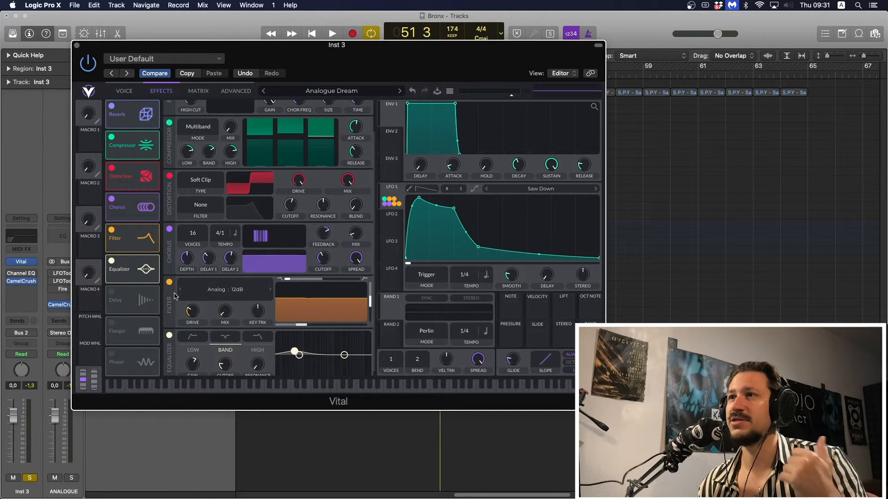
pyautogui.press('space')
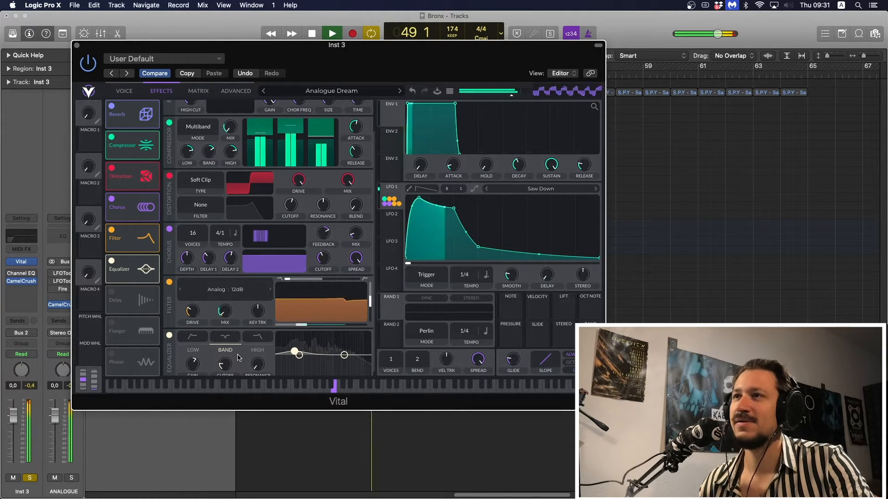
pyautogui.click(169, 336)
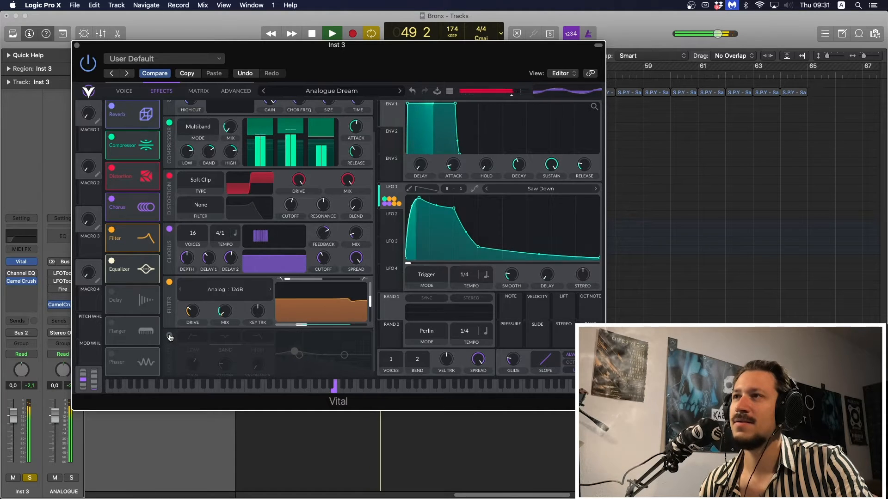
pyautogui.click(169, 336)
pyautogui.press('space')
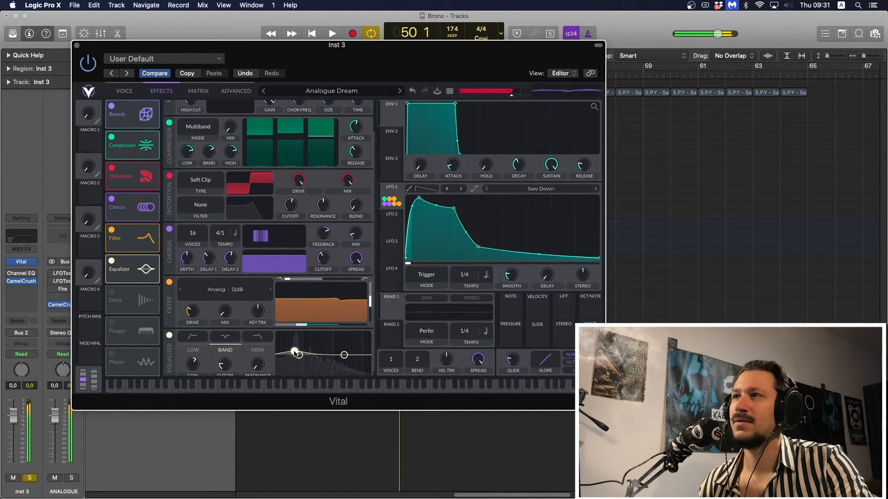
# Review the oscillator and filter setup against the finished effects chain, including the equalizer settings
pyautogui.click(126, 92)
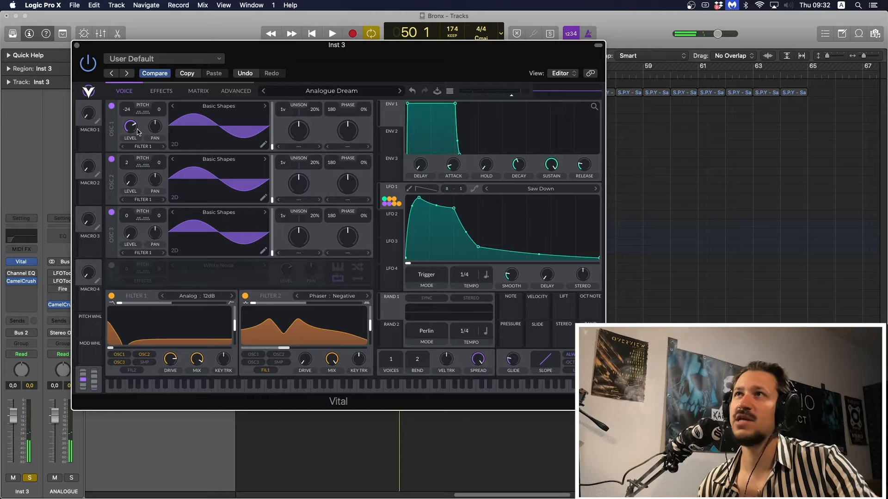
pyautogui.click(161, 92)
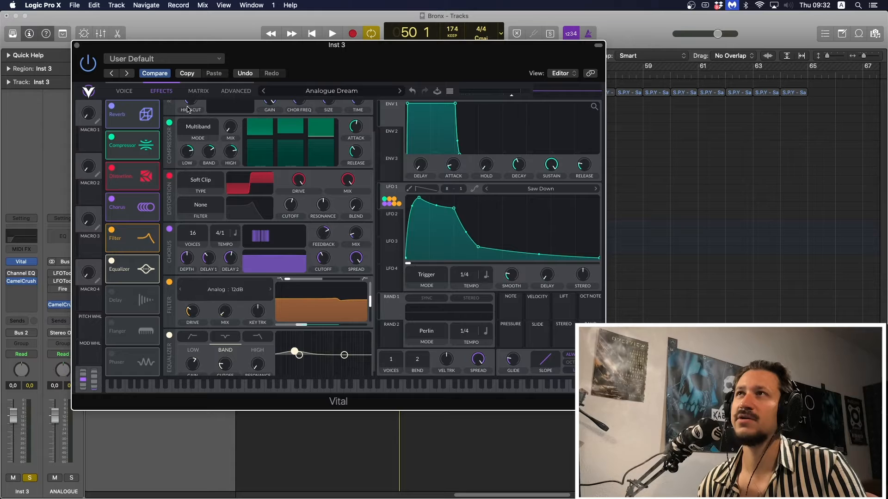
pyautogui.click(125, 91)
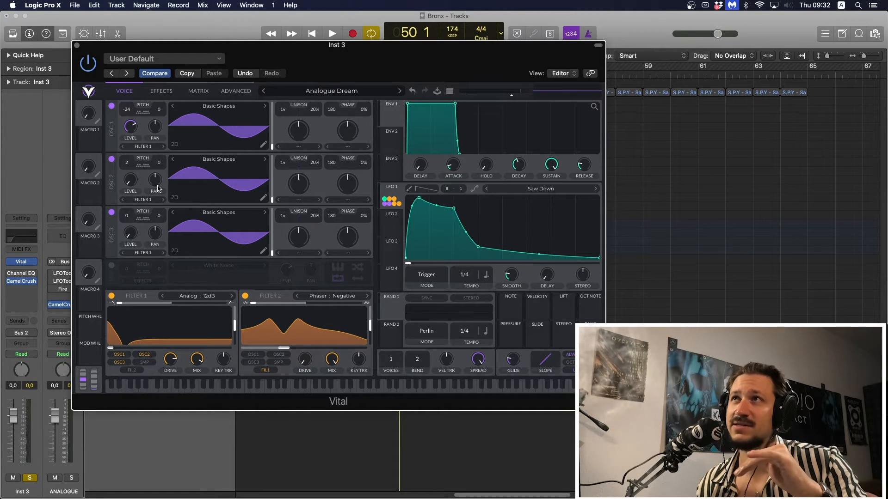
pyautogui.click(162, 91)
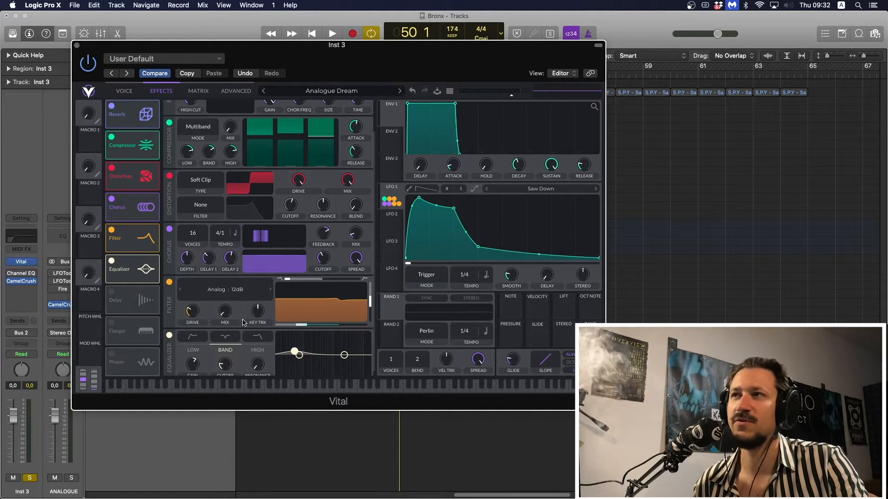
pyautogui.scroll(-1, 373, 279)
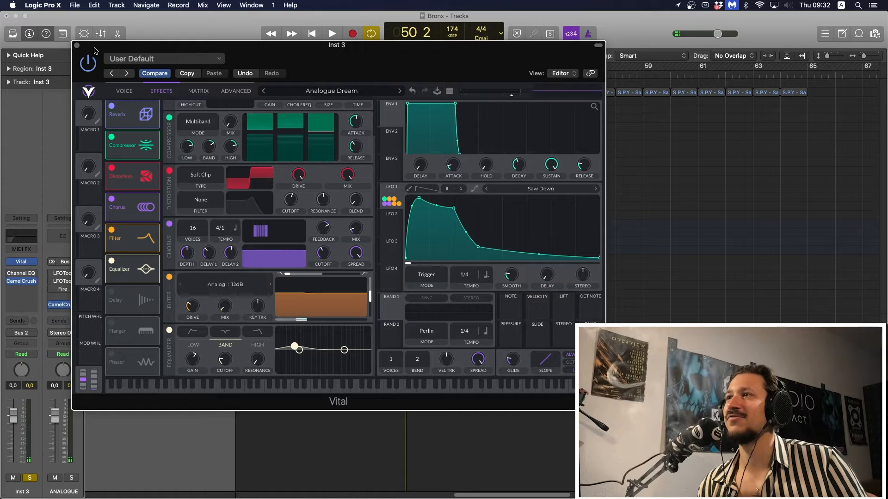
# Close the synth, unsolo Inst 3 and mute Inst 3_bip, and play the loop with the drums
pyautogui.click(78, 46)
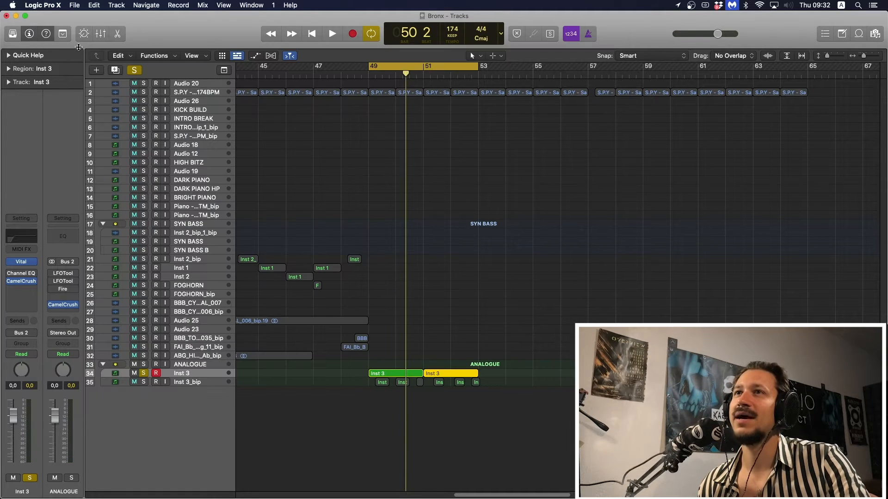
pyautogui.click(144, 374)
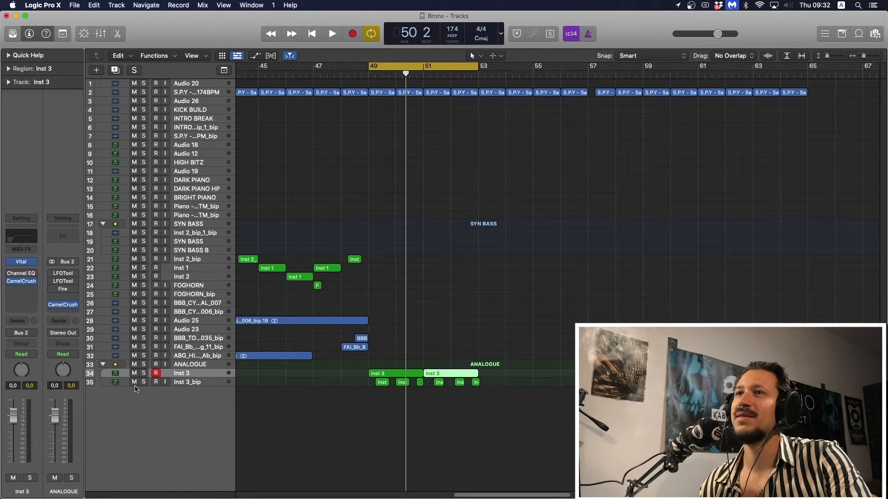
pyautogui.click(134, 383)
pyautogui.click(331, 235)
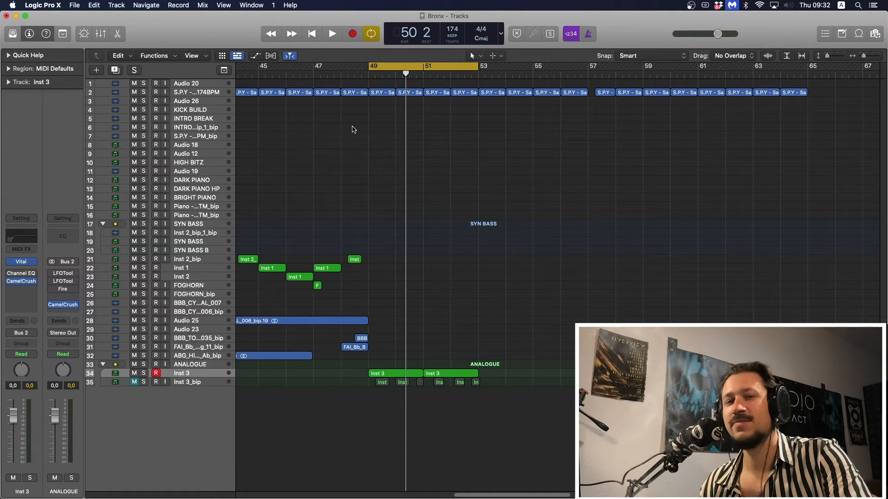
pyautogui.press('space')
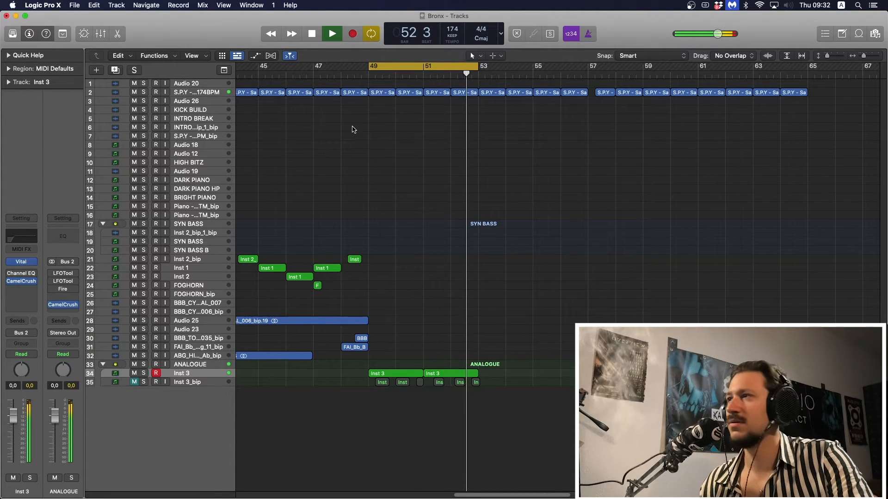
pyautogui.press('space')
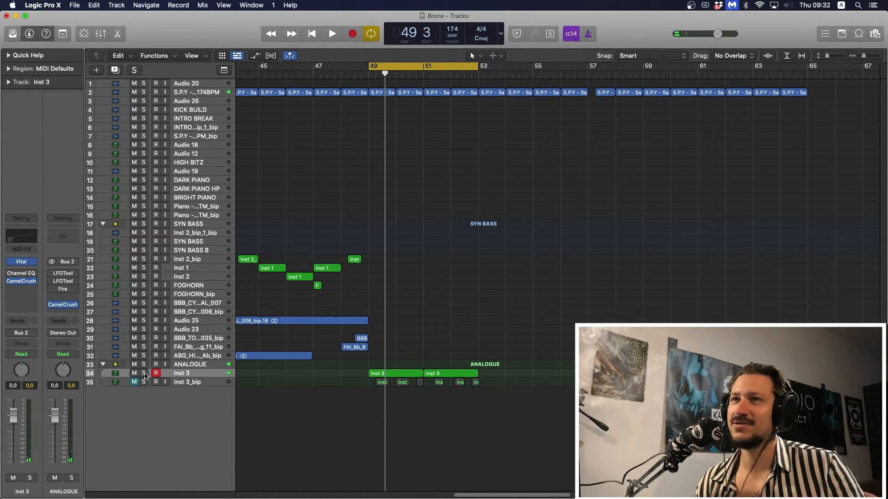
# Solo the Inst 3 track again, then enable its Channel EQ and open the EQ's settings
pyautogui.click(144, 374)
pyautogui.press('space')
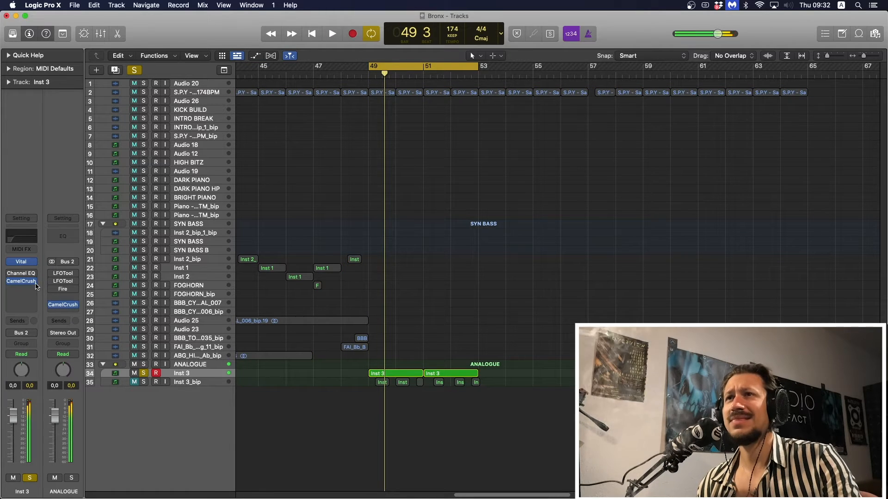
pyautogui.click(11, 274)
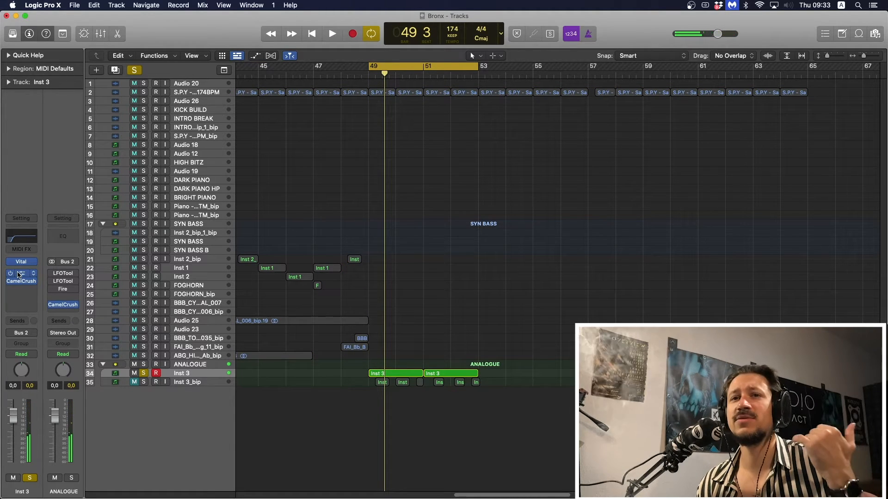
pyautogui.click(19, 275)
pyautogui.click(22, 263)
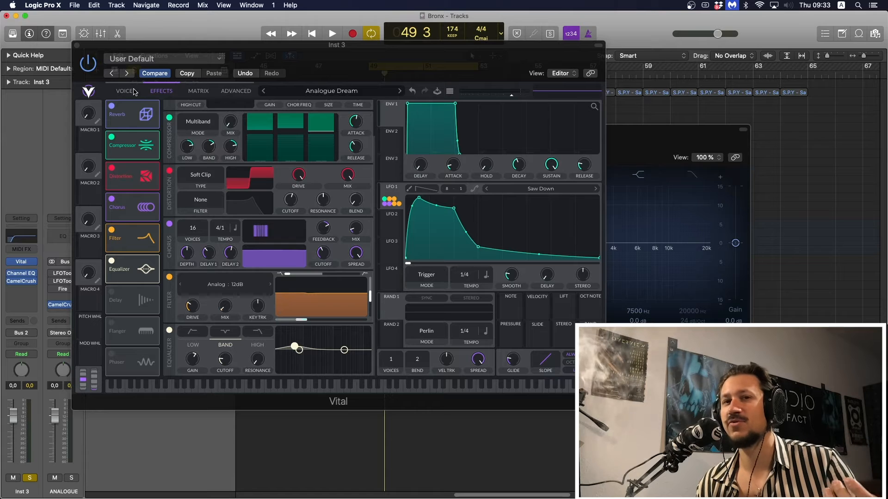
pyautogui.click(77, 47)
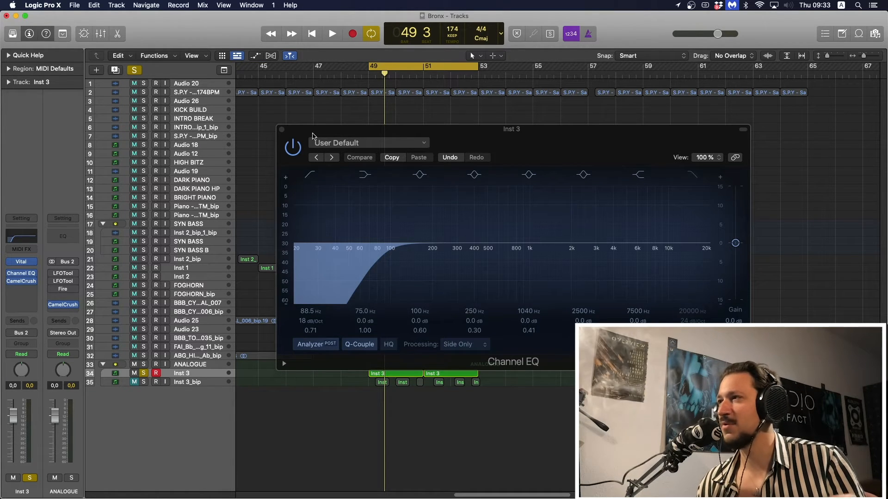
# Set the Channel EQ's low-cut frequency to 89.5 Hz, audition the loop with it, and close the EQ
pyautogui.moveTo(312, 136); pyautogui.dragTo(216, 120)
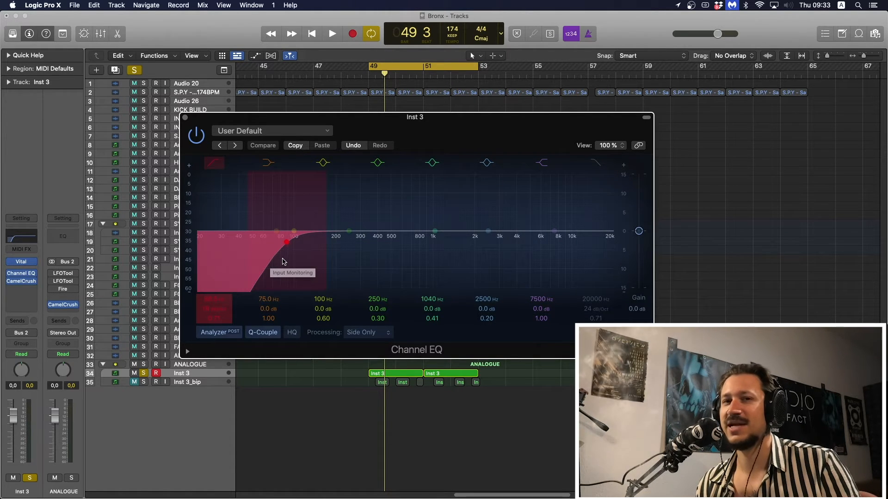
pyautogui.moveTo(283, 261)
pyautogui.mouseDown()
pyautogui.moveTo(208, 246)
pyautogui.moveTo(282, 249)
pyautogui.mouseUp()
pyautogui.press('space')
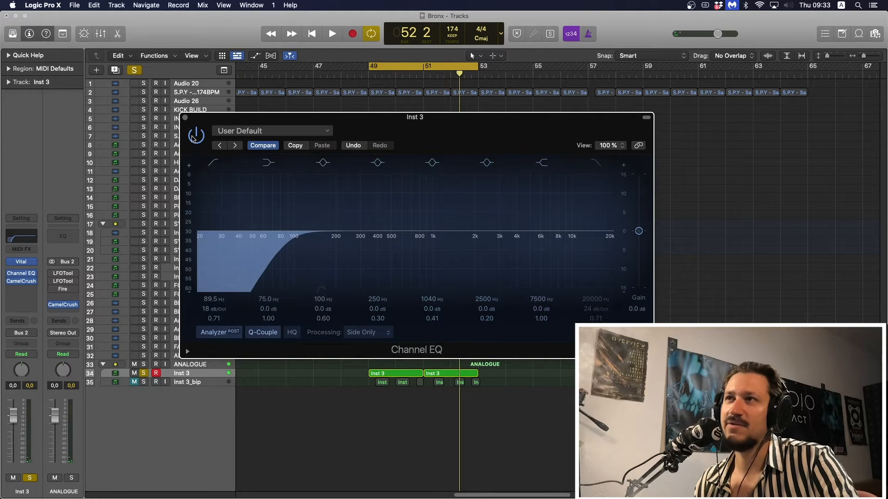
pyautogui.click(185, 119)
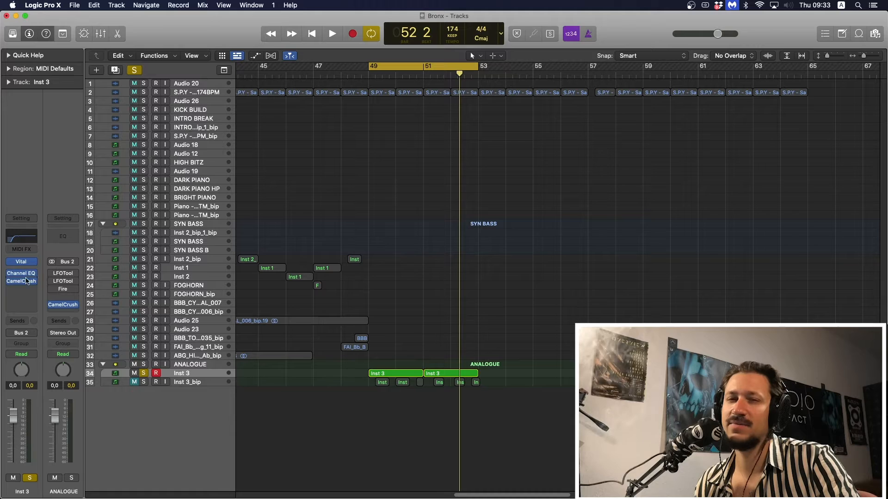
# Audition the soloed Inst 3 loop through CamelCrush, then unsolo Inst 3 and unmute Inst 3_bip
pyautogui.press('space')
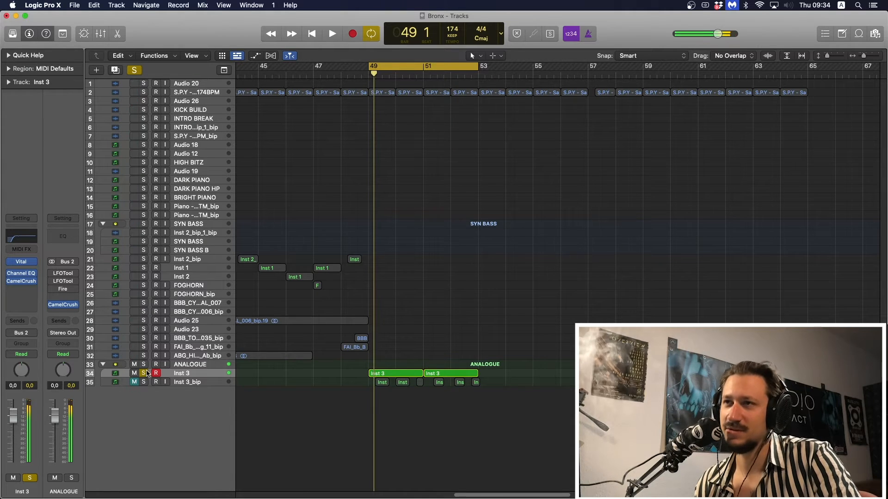
pyautogui.click(143, 373)
pyautogui.click(134, 383)
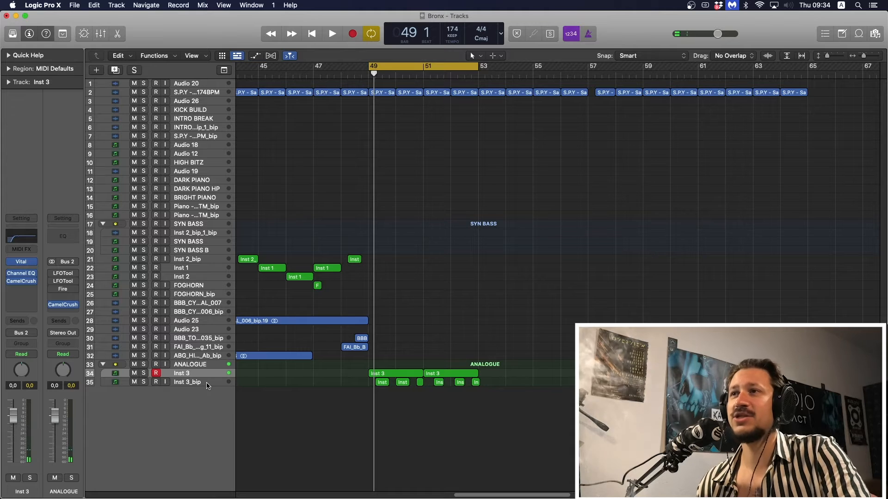
# Enlarge the Inst 3 and Inst 3_bip tracks in the arrangement so their regions show in detail, and clear the region selection
pyautogui.click(207, 386)
pyautogui.press('ctrl+alt+super+z')
pyautogui.press('Up')
pyautogui.press('ctrl+alt+super+z')
pyautogui.press('super+Right')
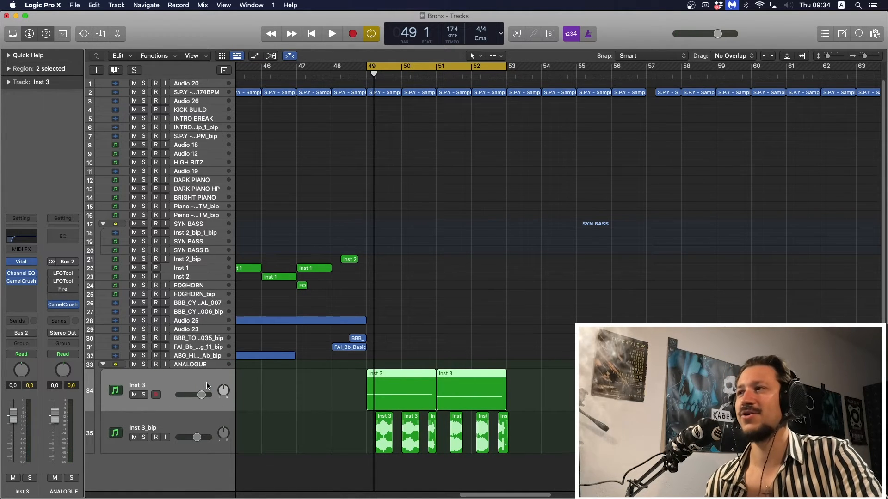
pyautogui.hscroll(2, 290, 421)
pyautogui.click(289, 421)
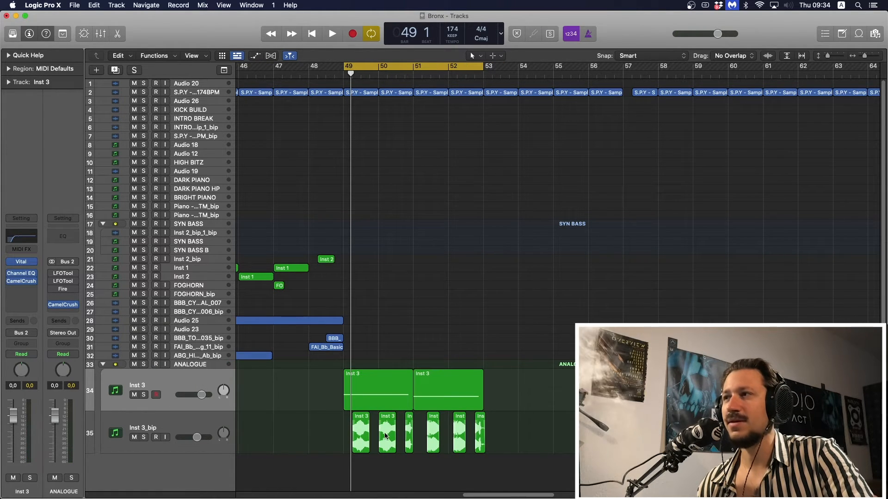
# Solo Inst 3_bip and audition it with its last region extended back to bar 49, then undo the extension
pyautogui.moveTo(477, 451); pyautogui.dragTo(345, 443)
pyautogui.click(138, 420)
pyautogui.click(143, 437)
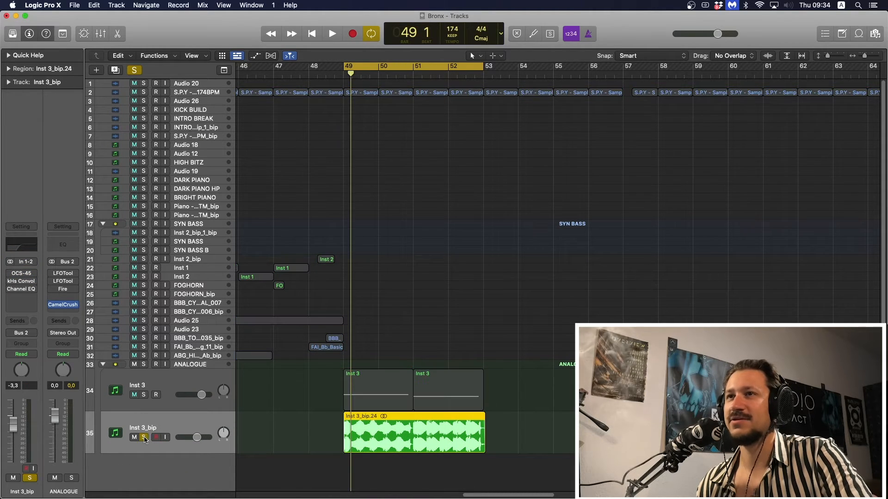
pyautogui.press('space')
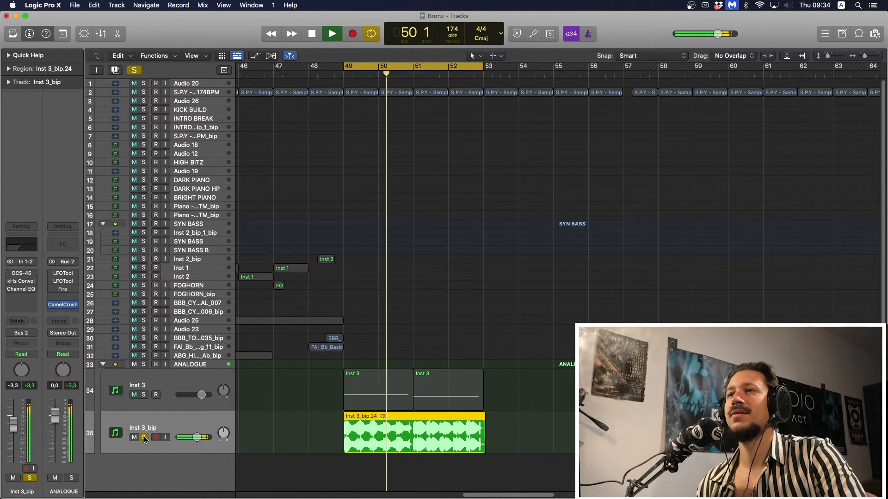
pyautogui.press('space')
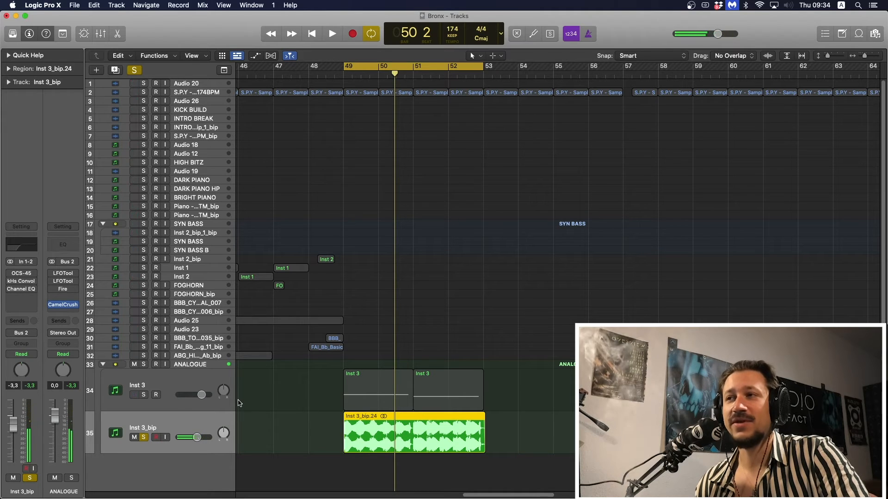
pyautogui.press('super+z')
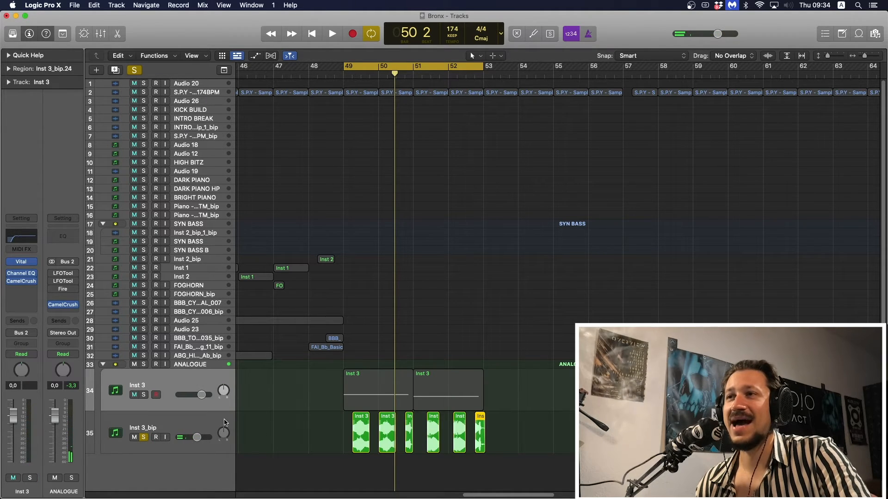
# Enable OCS-45 on Inst 3_bip, load its factory preset "06 [Tape] Your Dad_s Tape", and audition the loop
pyautogui.click(222, 420)
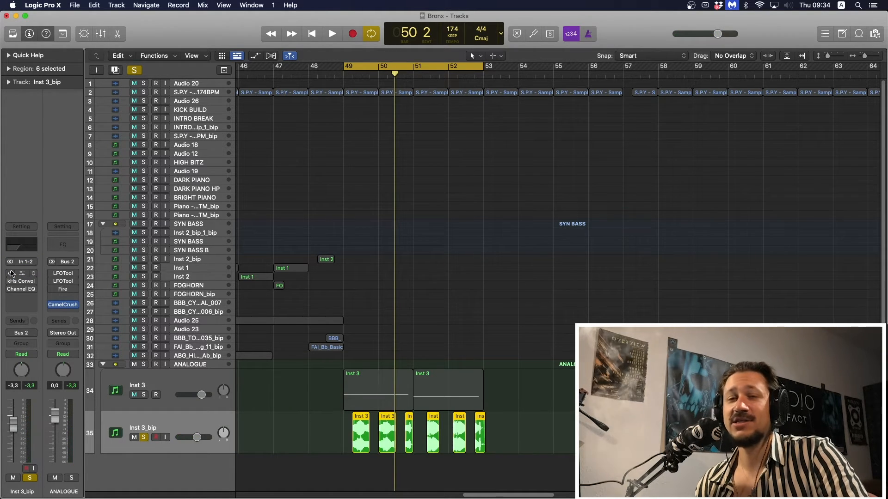
pyautogui.click(10, 274)
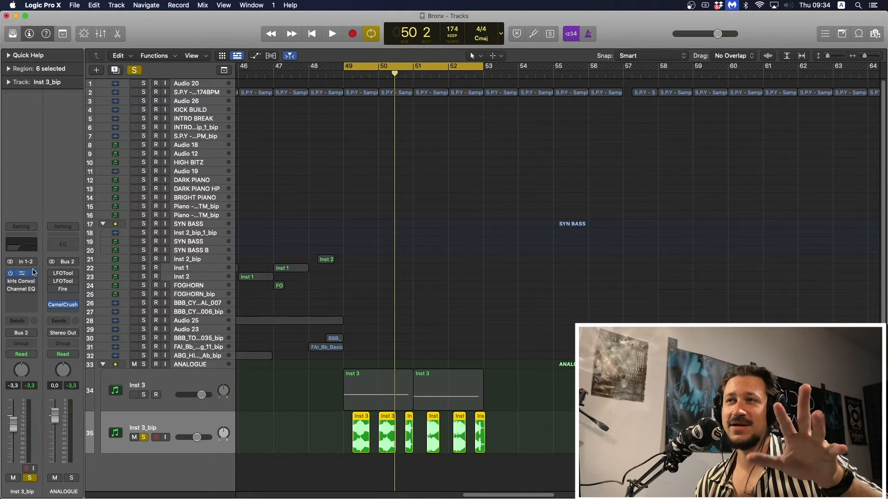
pyautogui.click(34, 273)
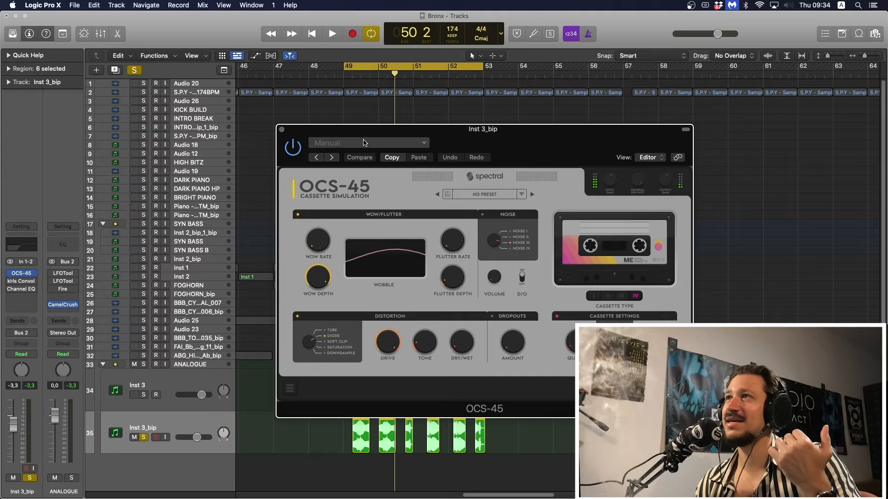
pyautogui.moveTo(359, 132); pyautogui.dragTo(253, 95)
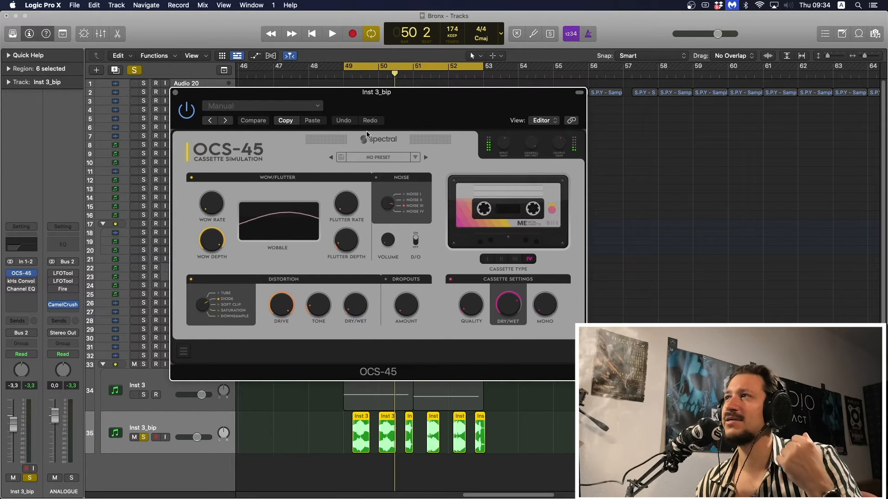
pyautogui.click(377, 159)
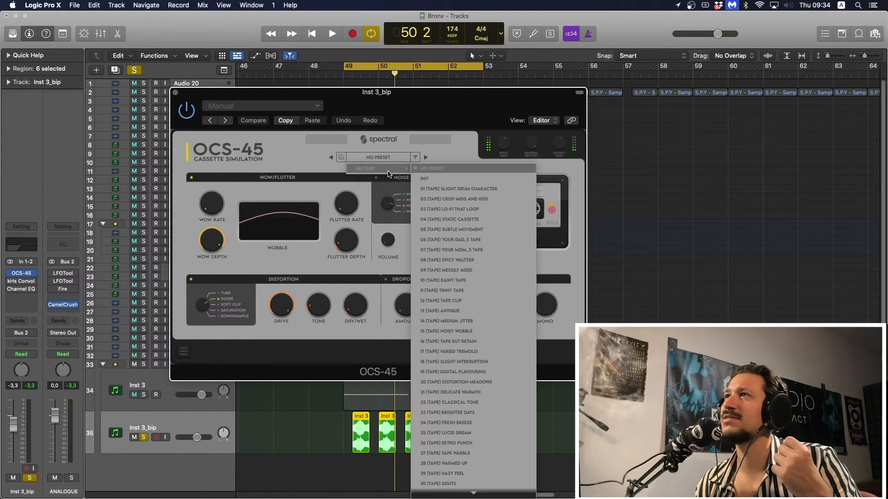
pyautogui.click(463, 240)
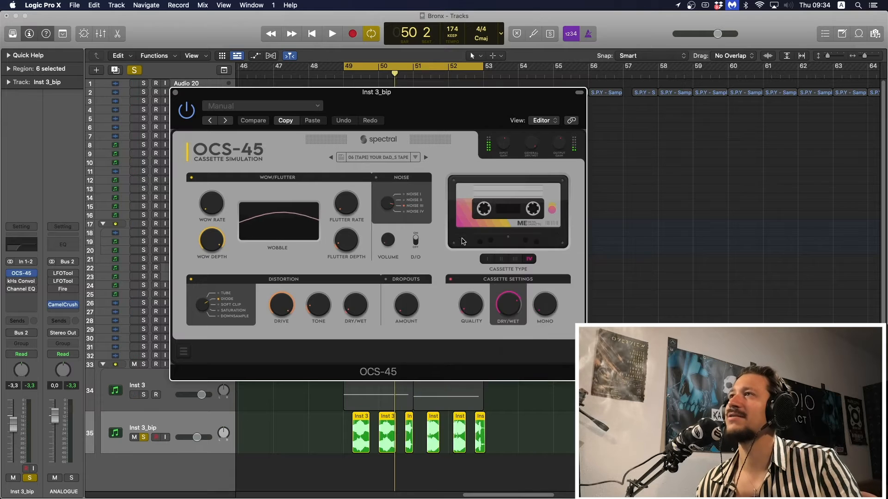
pyautogui.press('space')
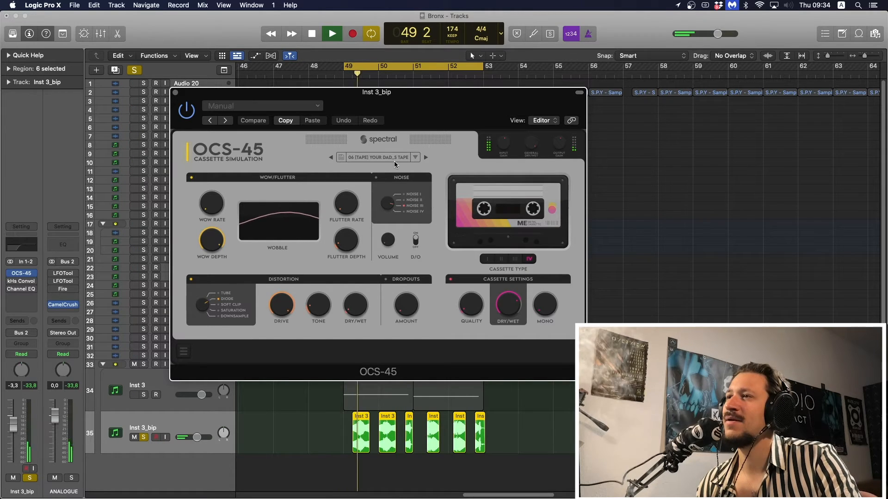
pyautogui.press('space')
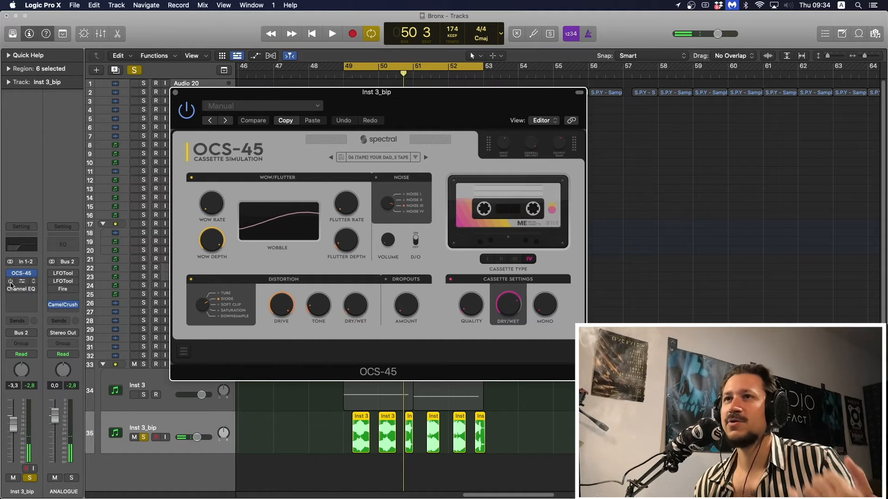
# Enable kHs Convolver on Inst 3_bip, check its White Blur impulse in the Synthetic folder, and audition the loop
pyautogui.click(18, 281)
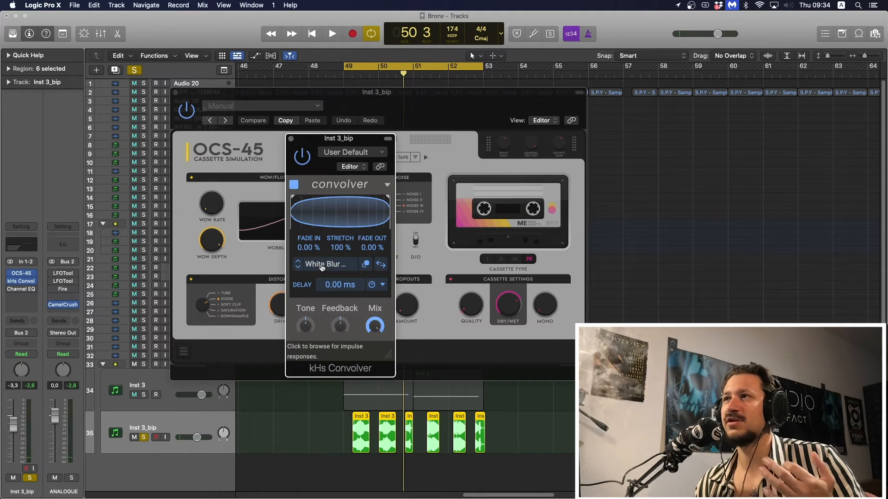
pyautogui.click(324, 264)
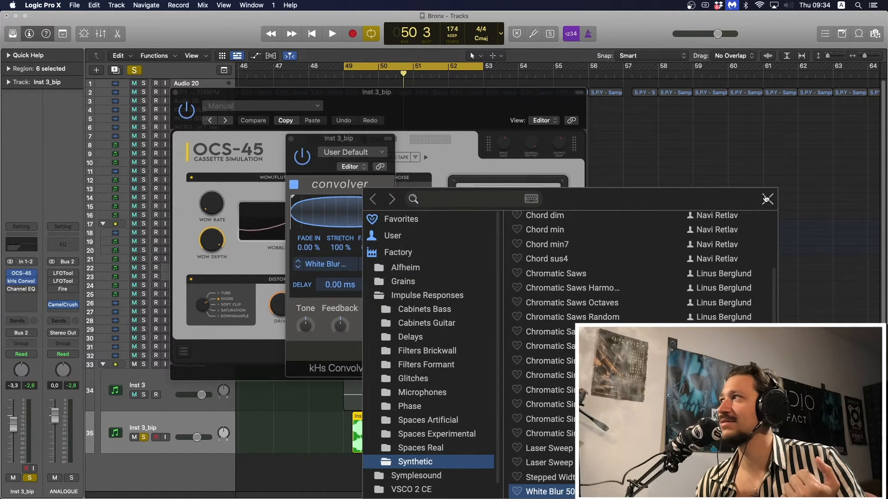
pyautogui.click(766, 200)
pyautogui.moveTo(353, 143); pyautogui.dragTo(334, 139)
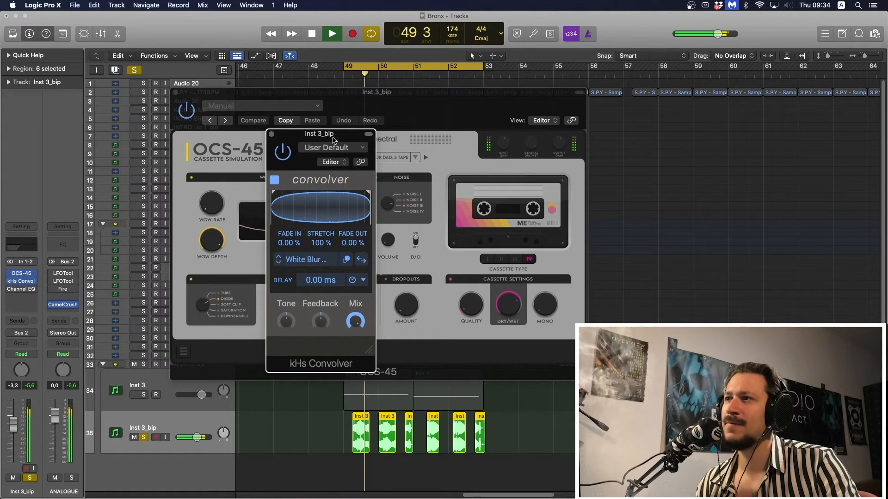
pyautogui.press('space')
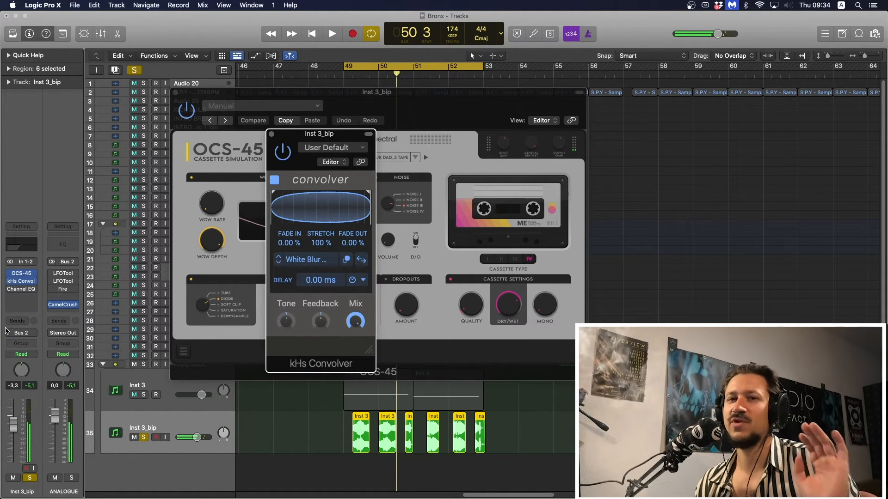
# Enable the Channel EQ on Inst 3_bip, audition the loop through its low cut, and close all plug-in windows
pyautogui.click(11, 290)
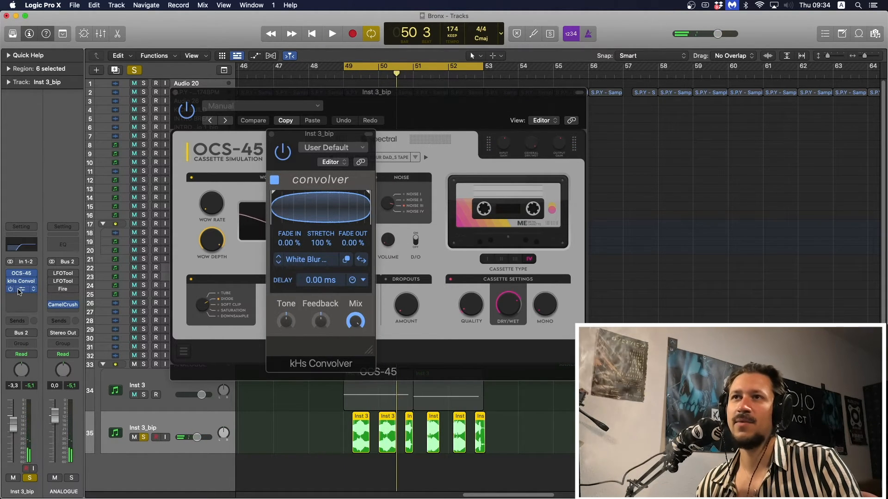
pyautogui.click(21, 290)
pyautogui.press('space')
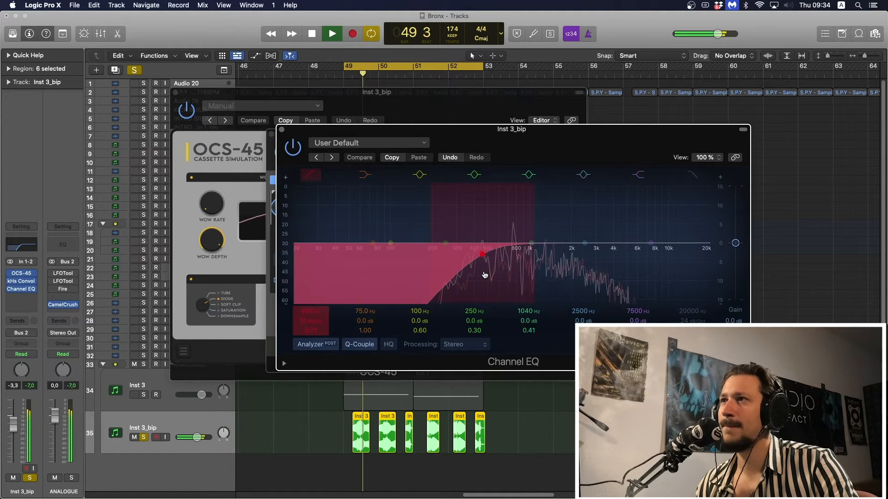
pyautogui.press('space')
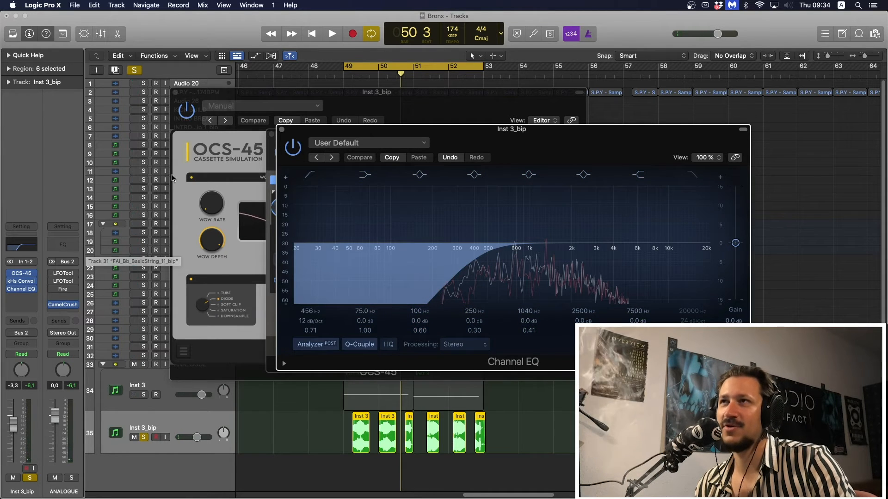
pyautogui.click(281, 131)
pyautogui.click(273, 132)
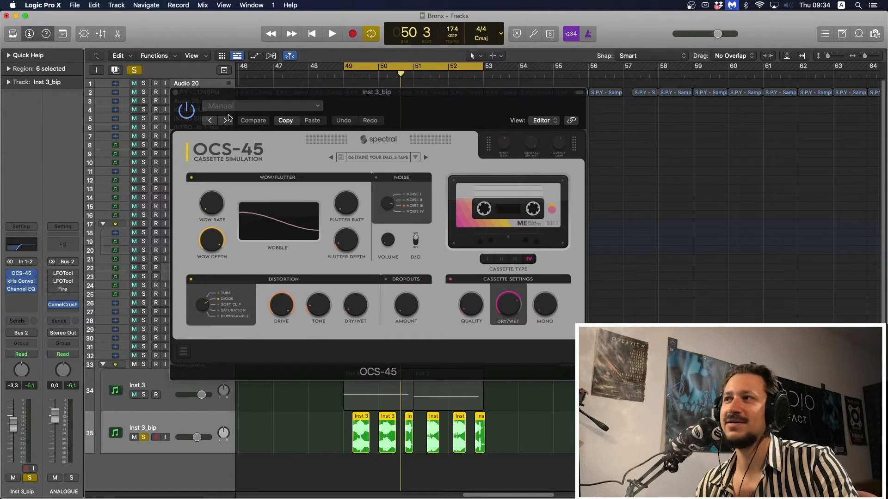
pyautogui.click(176, 92)
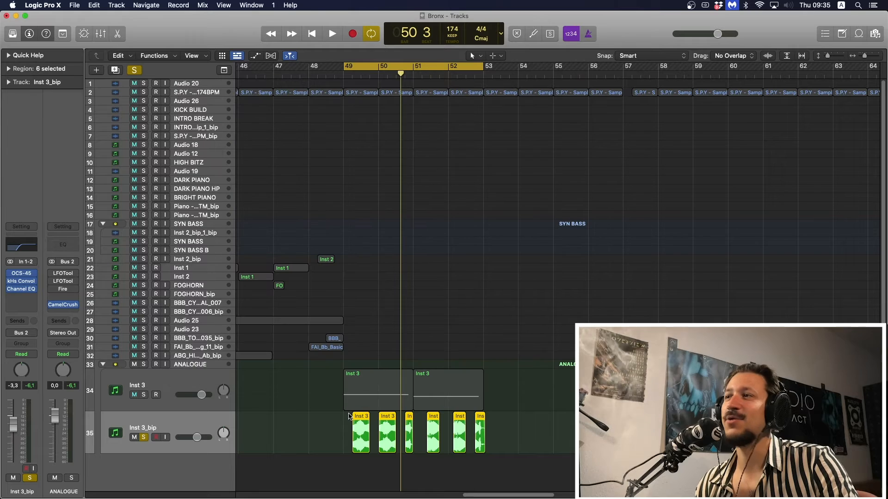
# Solo Inst 3 together with Inst 3_bip and play the loop to hear both layers combined
pyautogui.moveTo(329, 431); pyautogui.dragTo(483, 430)
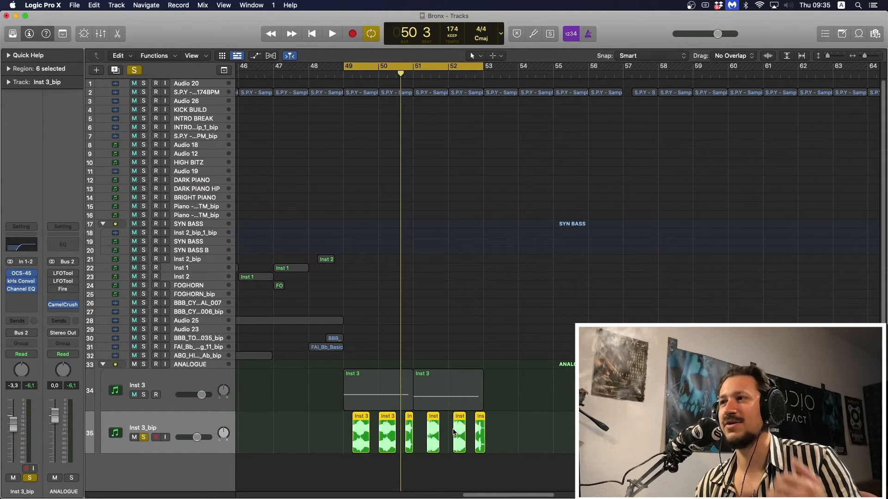
pyautogui.click(144, 395)
pyautogui.click(348, 434)
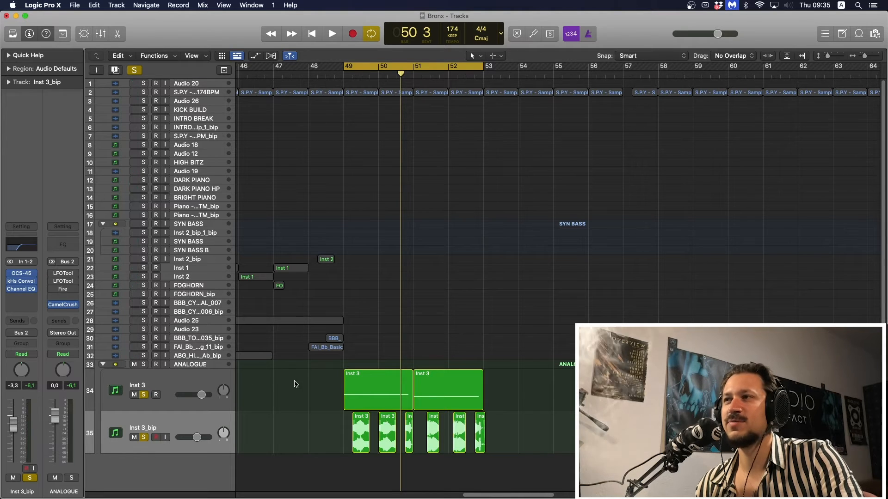
pyautogui.press('space')
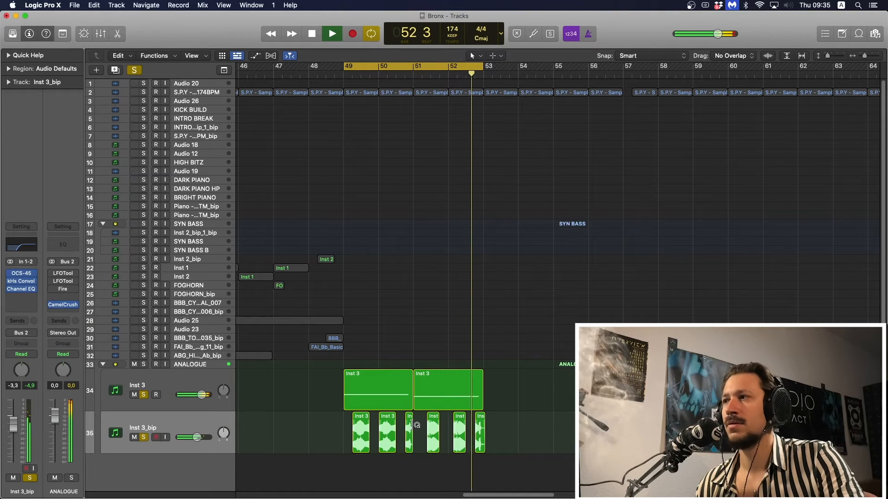
pyautogui.press('space')
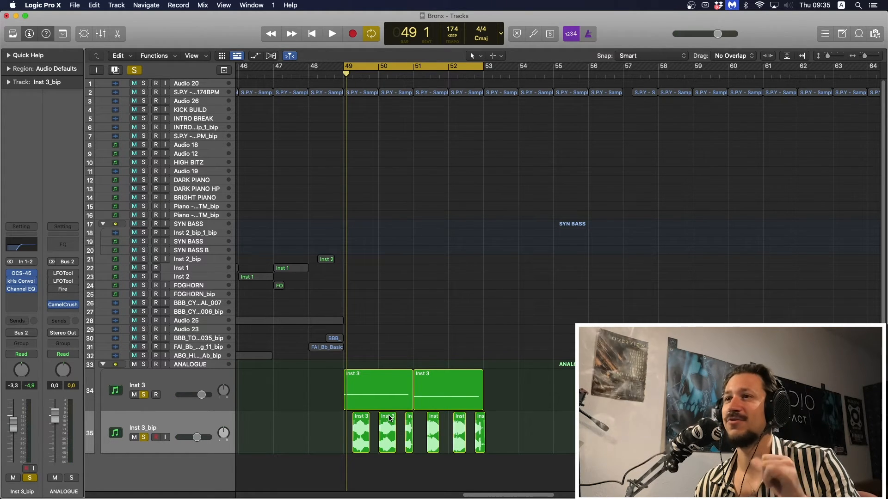
# Unsolo Inst 3_bip and Inst 3, and play both bass layers with the drums
pyautogui.click(144, 437)
pyautogui.click(143, 395)
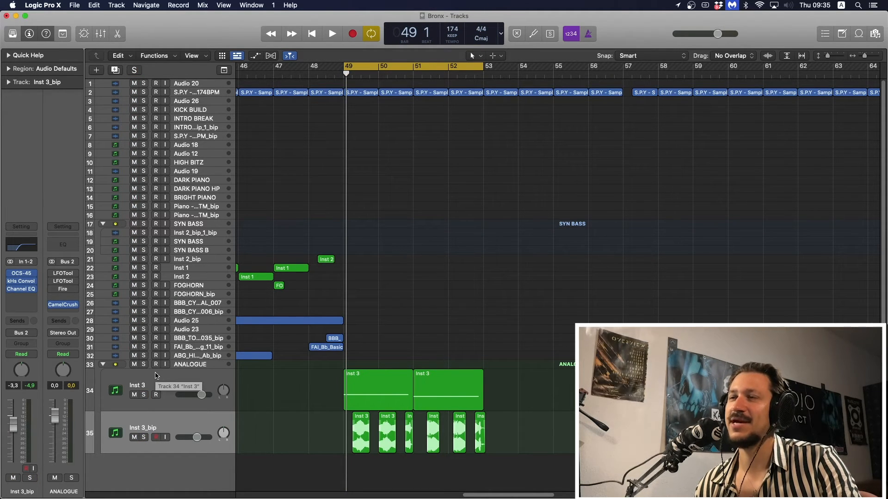
pyautogui.press('space')
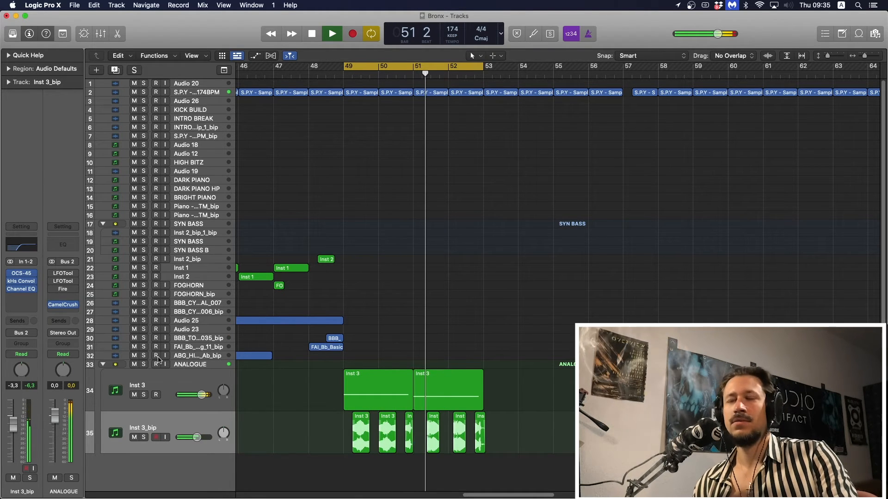
pyautogui.press('space')
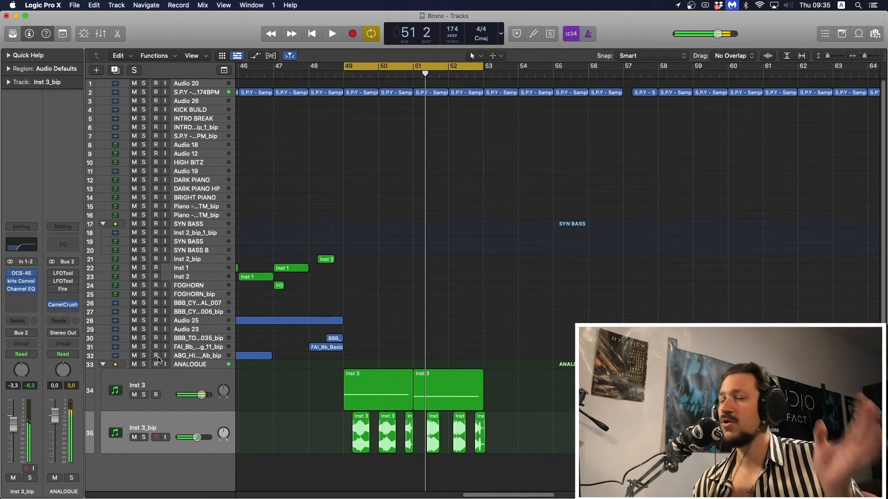
# Enable the first LFOTool on the ANALOGUE stack and set its LFO volume amount to 32
pyautogui.click(196, 365)
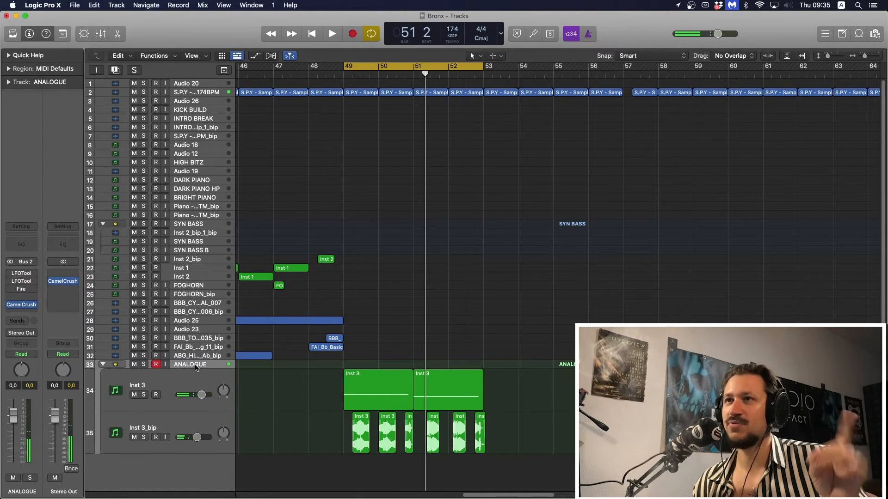
pyautogui.click(18, 276)
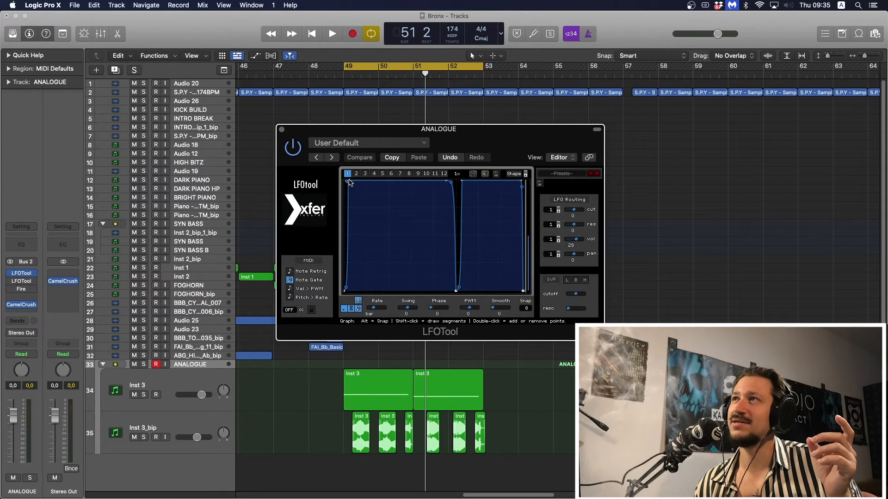
pyautogui.moveTo(349, 180); pyautogui.dragTo(350, 180)
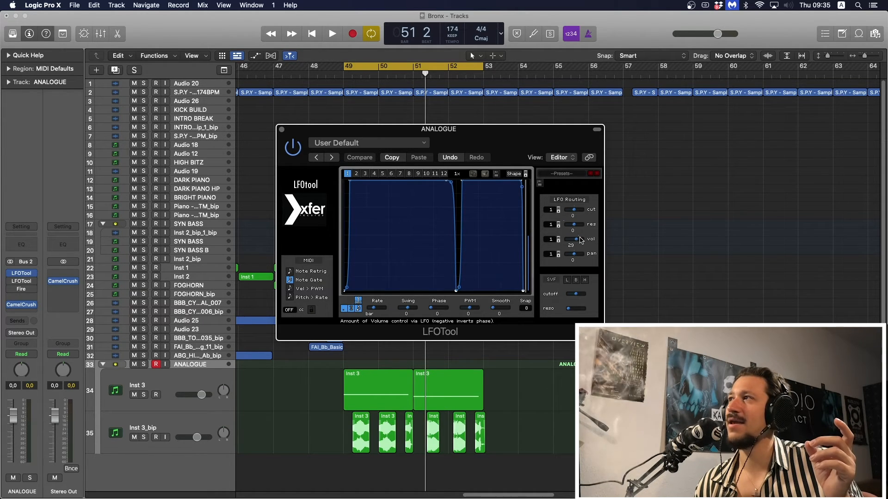
pyautogui.moveTo(577, 239); pyautogui.dragTo(581, 239)
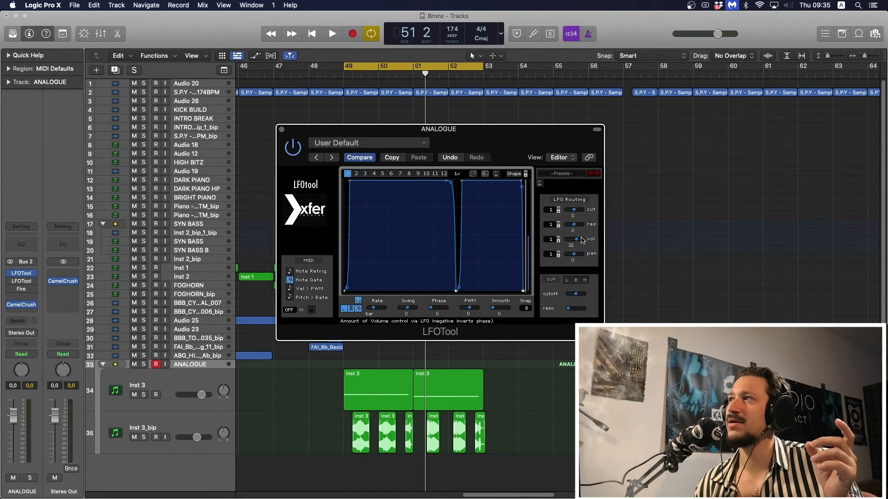
# Enable the second LFOTool on the ANALOGUE stack, check its volume curve, and close both LFOTool windows
pyautogui.click(21, 282)
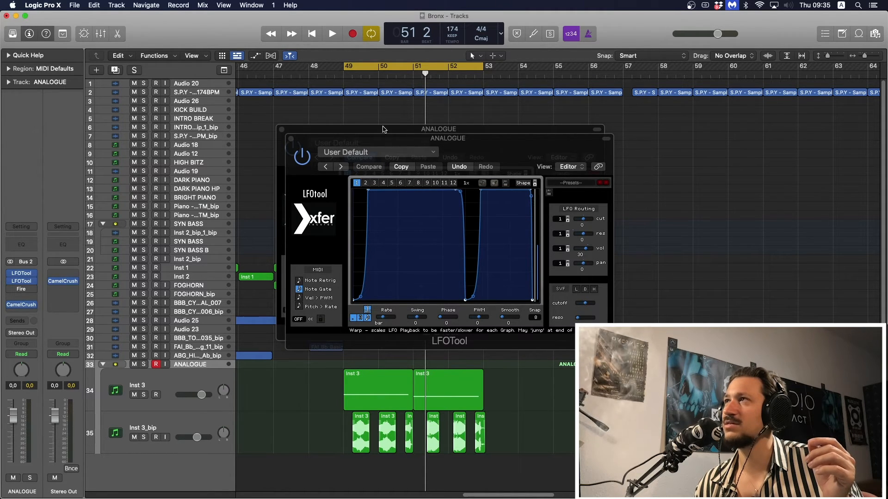
pyautogui.moveTo(408, 140); pyautogui.dragTo(343, 142)
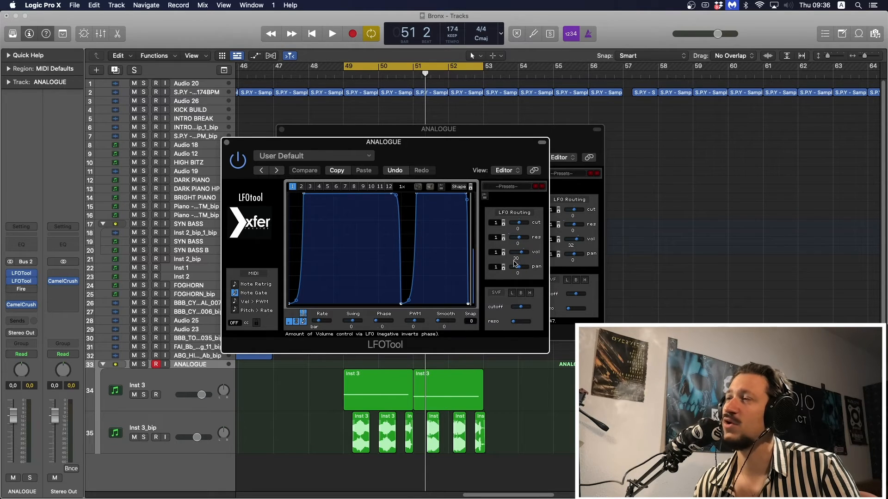
pyautogui.click(227, 142)
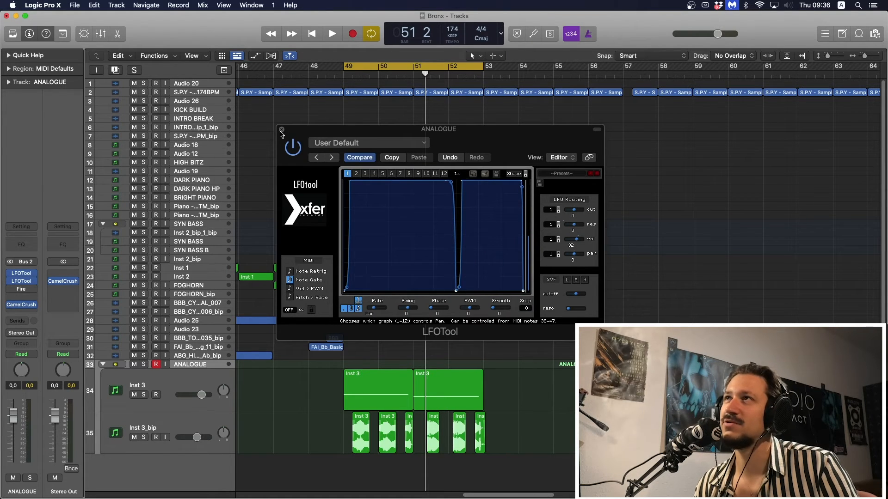
pyautogui.click(281, 130)
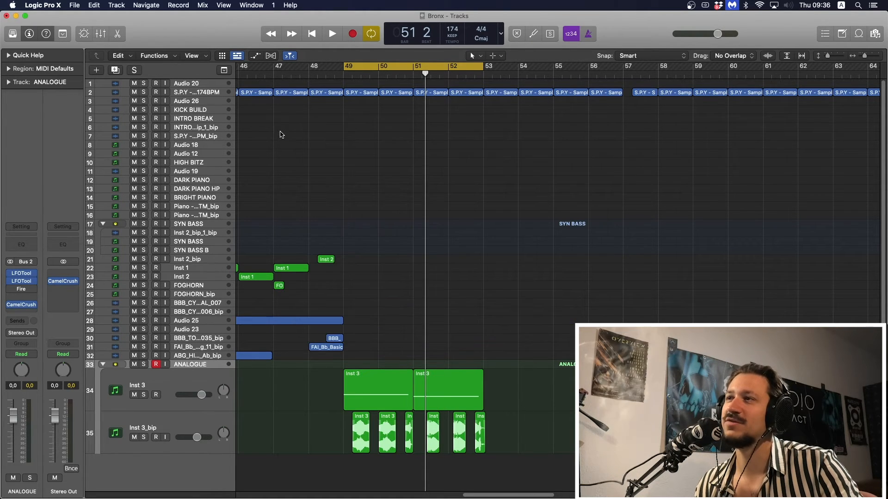
# Enable Fire on the ANALOGUE stack, check its upper band's Arctan drive, and audition the stack soloed and with the drums
pyautogui.click(22, 289)
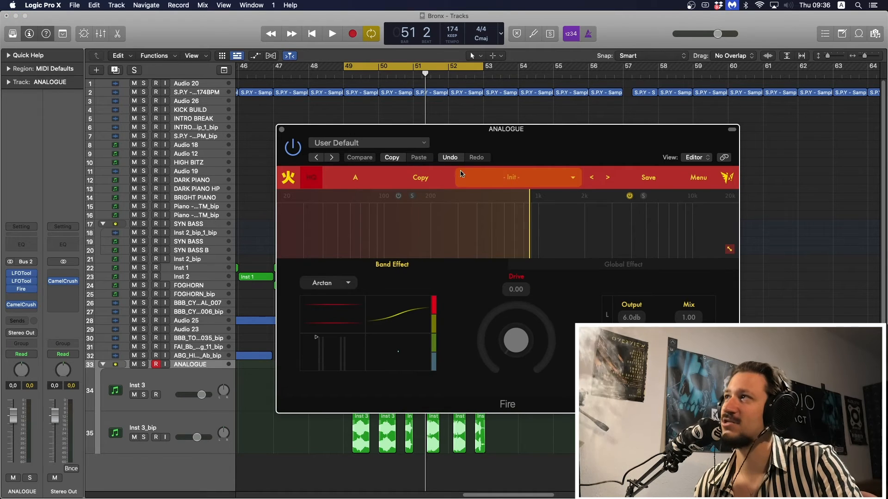
pyautogui.click(615, 240)
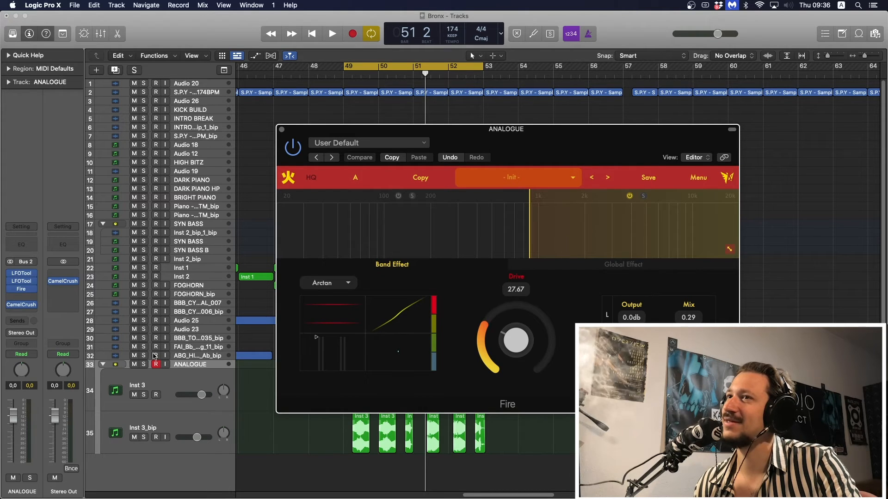
pyautogui.click(145, 364)
pyautogui.press('space')
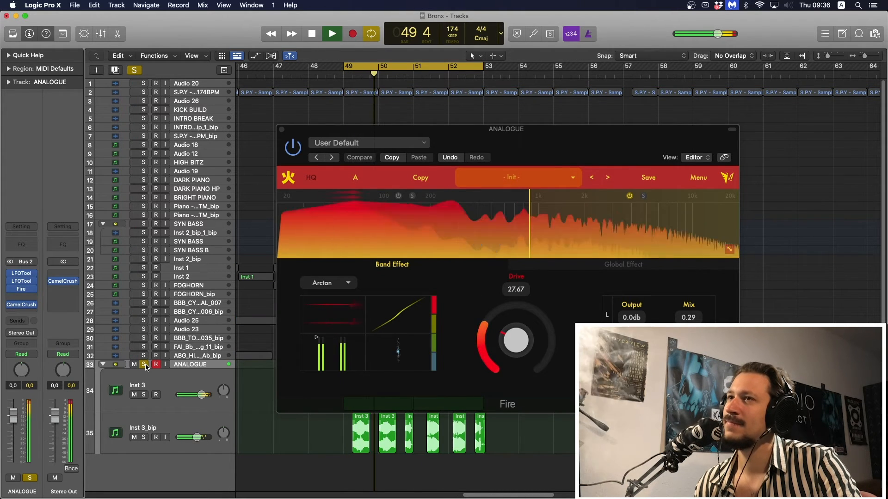
pyautogui.click(145, 365)
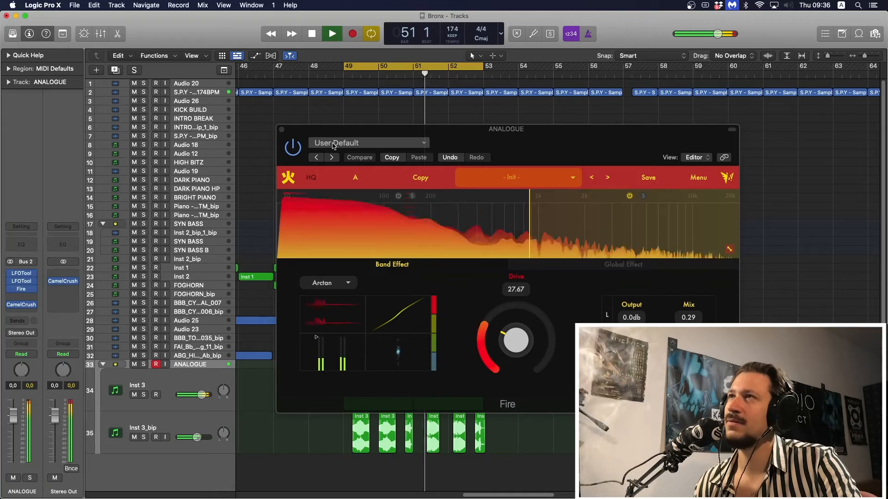
pyautogui.click(281, 130)
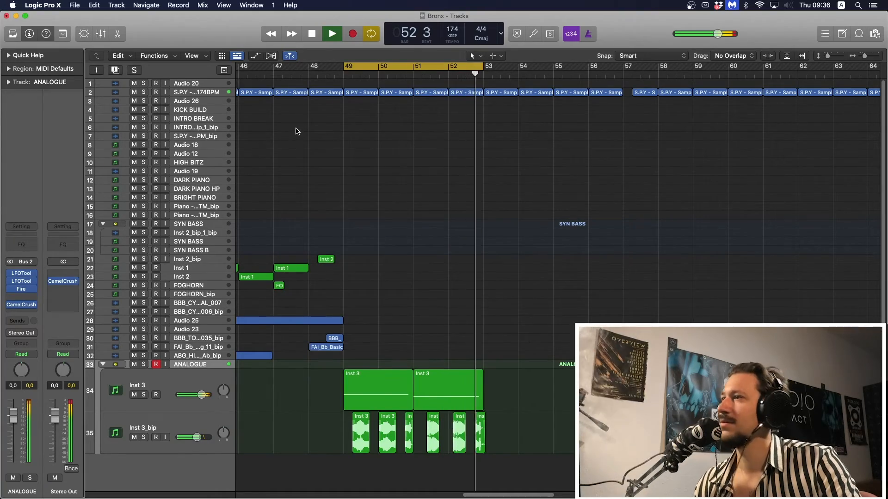